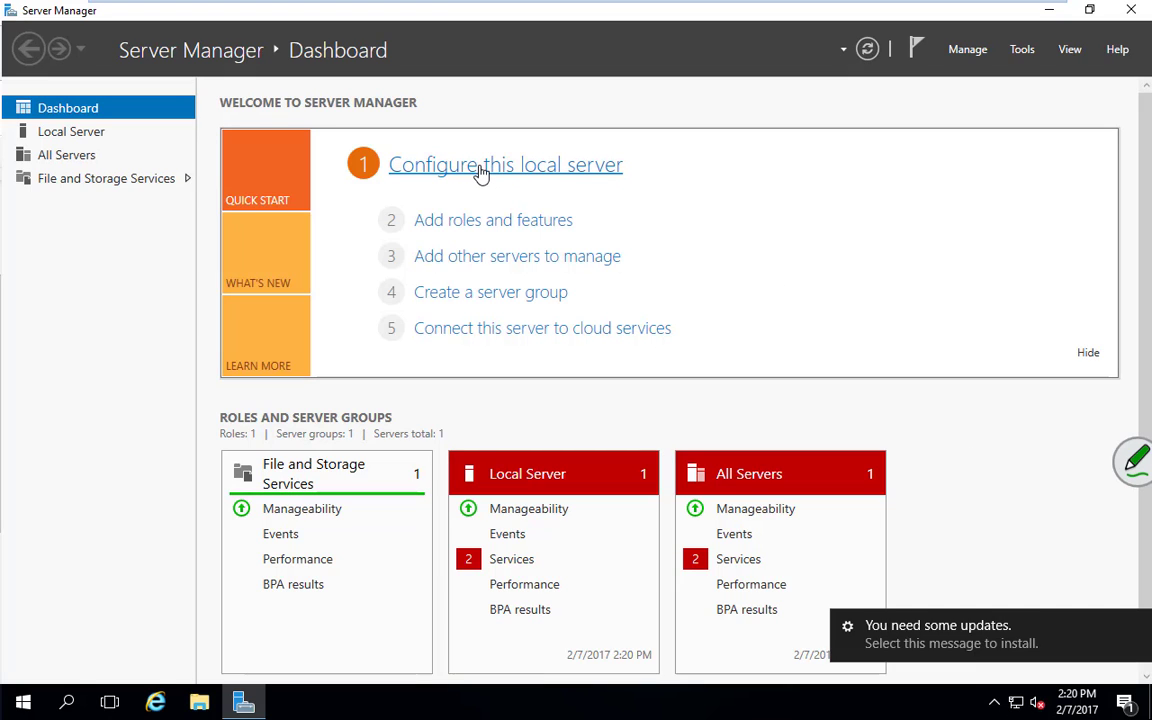
# Launch Add Roles and Features as a role-based installation with dc1 as the destination server
pyautogui.click(481, 168)
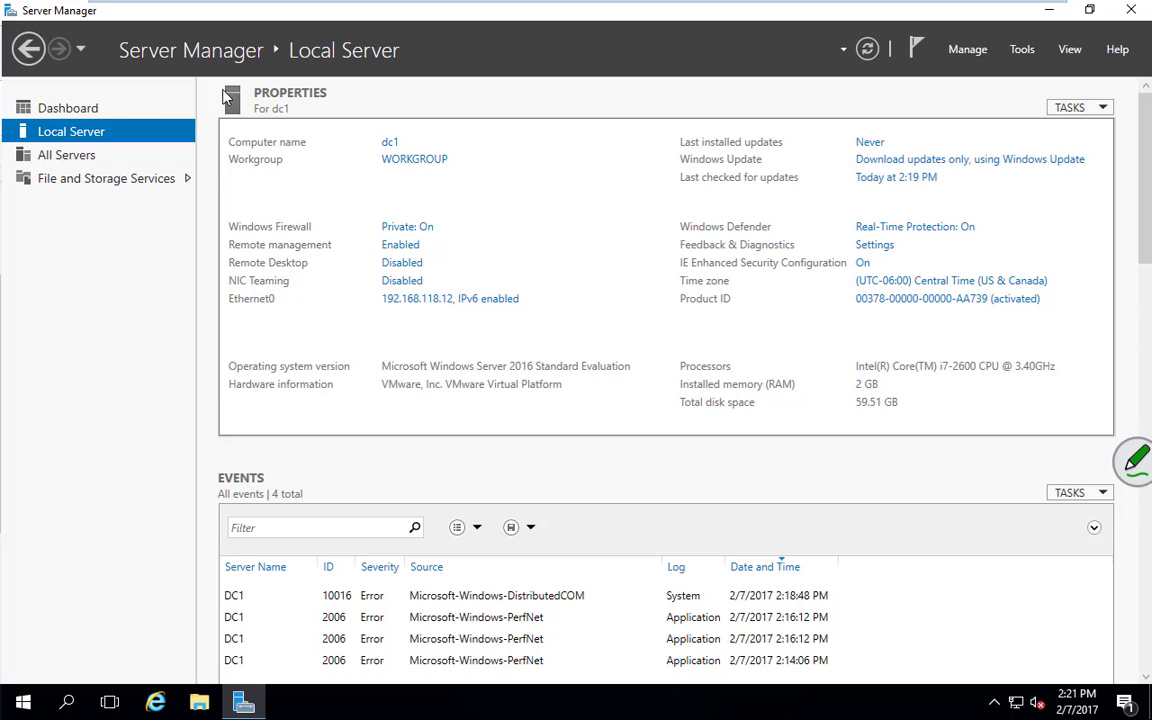
pyautogui.click(88, 111)
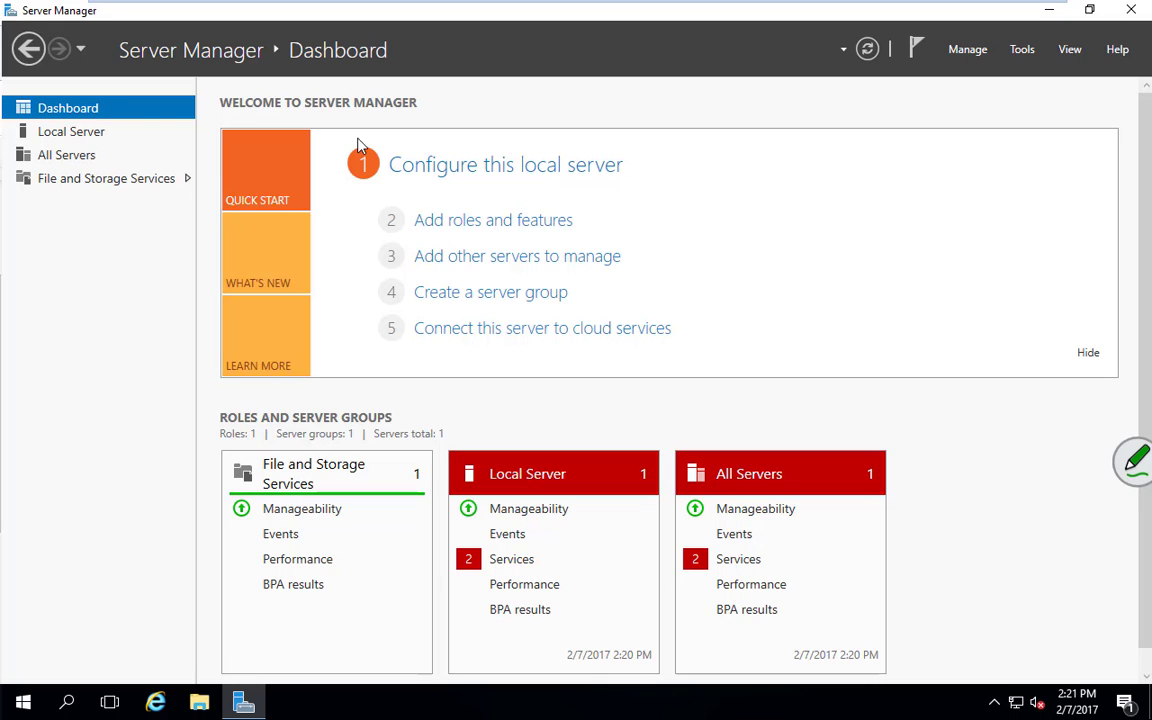
pyautogui.click(489, 229)
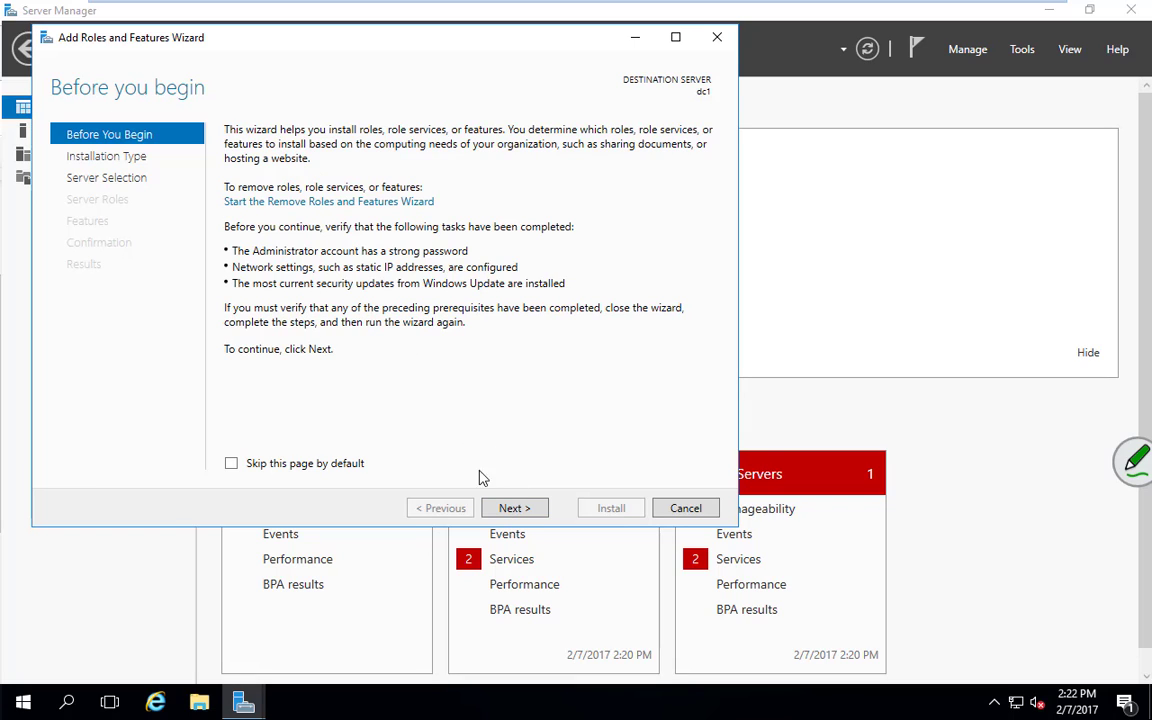
pyautogui.click(516, 510)
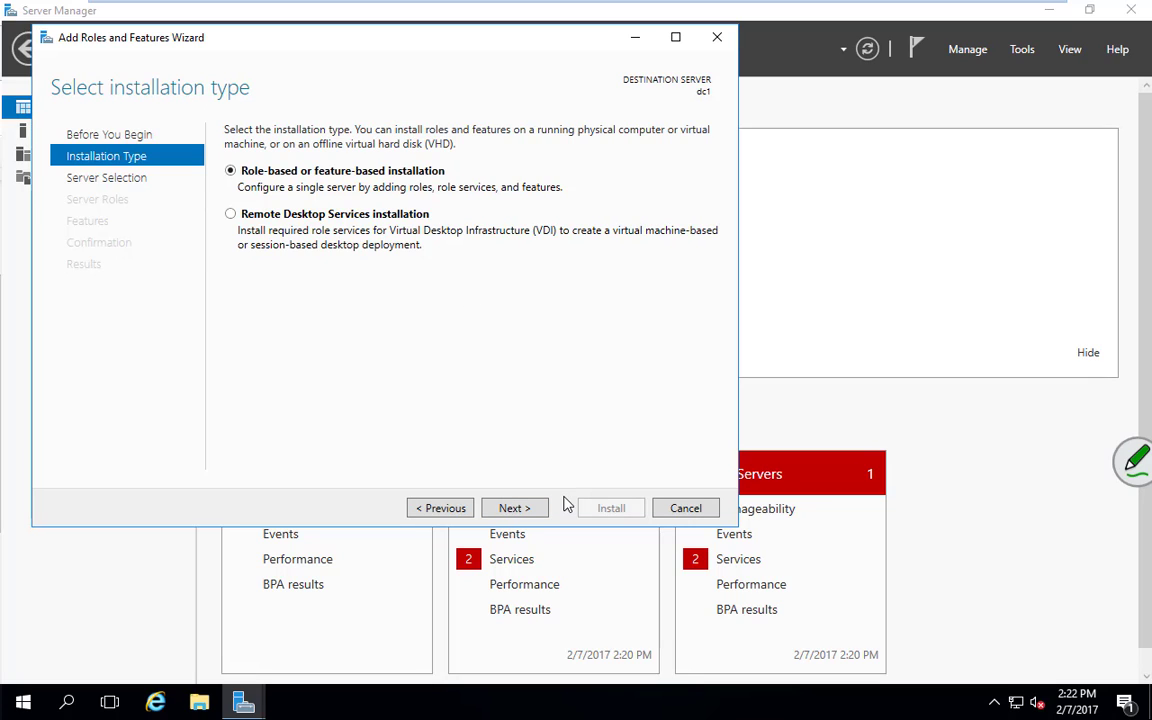
pyautogui.click(514, 509)
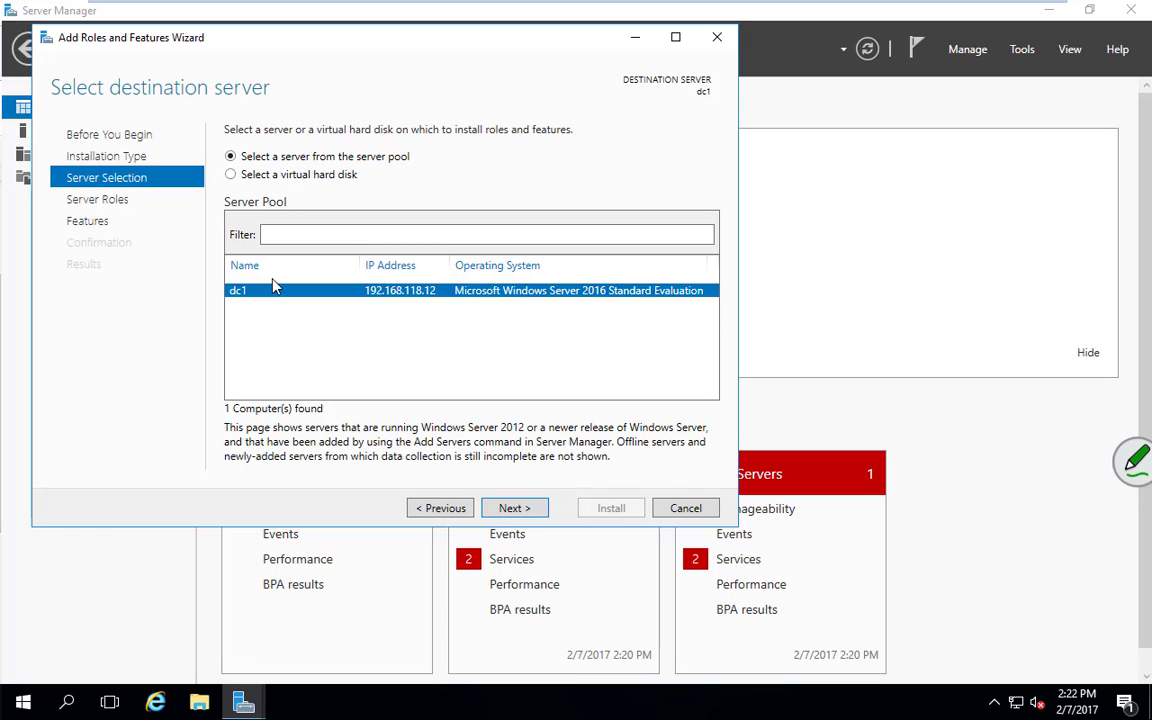
pyautogui.click(522, 508)
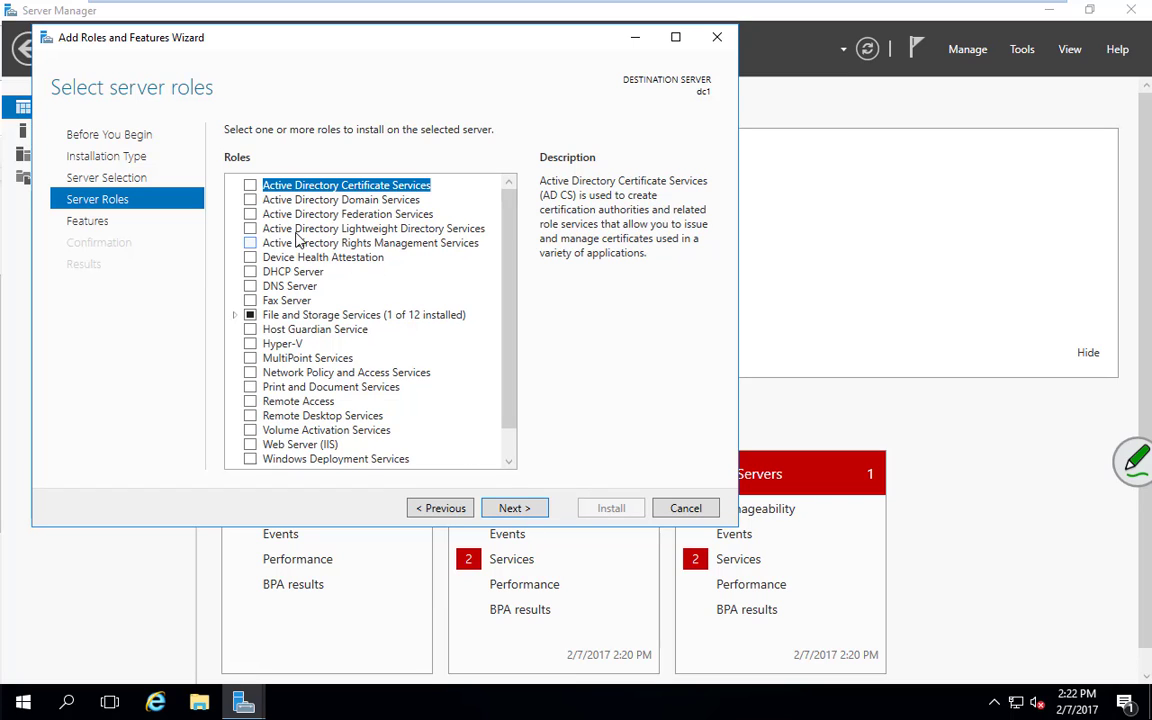
# Tick Active Directory Domain Services and accept its required management features
pyautogui.click(250, 201)
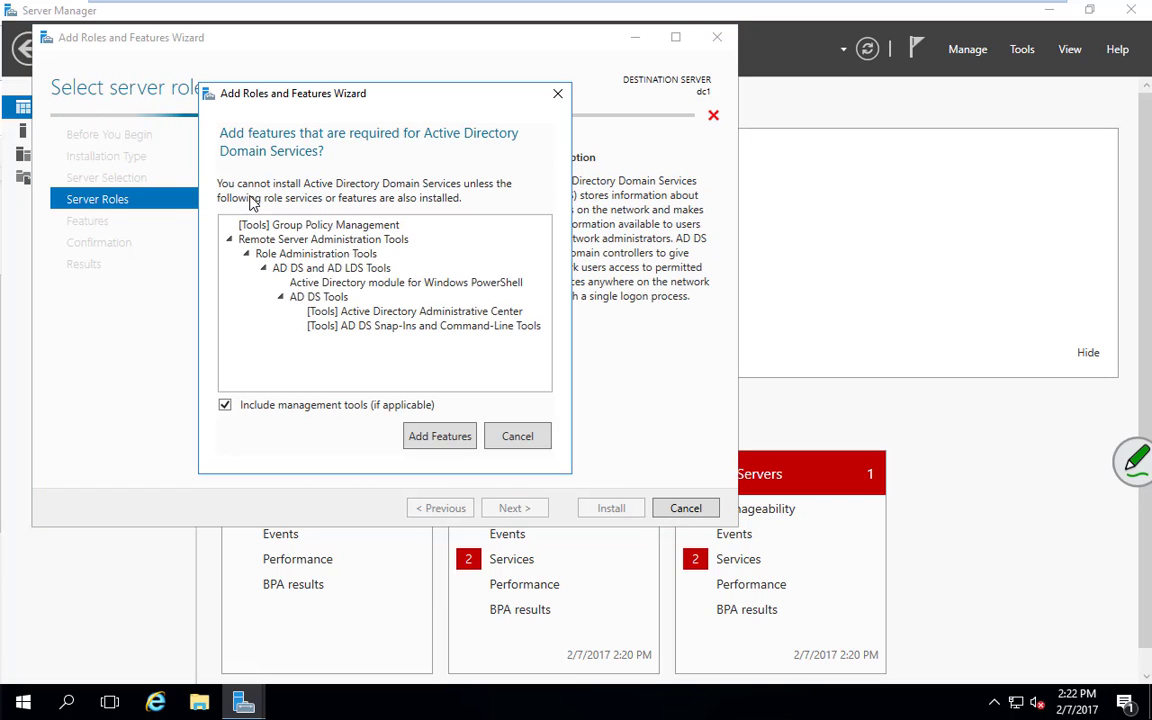
pyautogui.moveTo(393, 102); pyautogui.dragTo(793, 125)
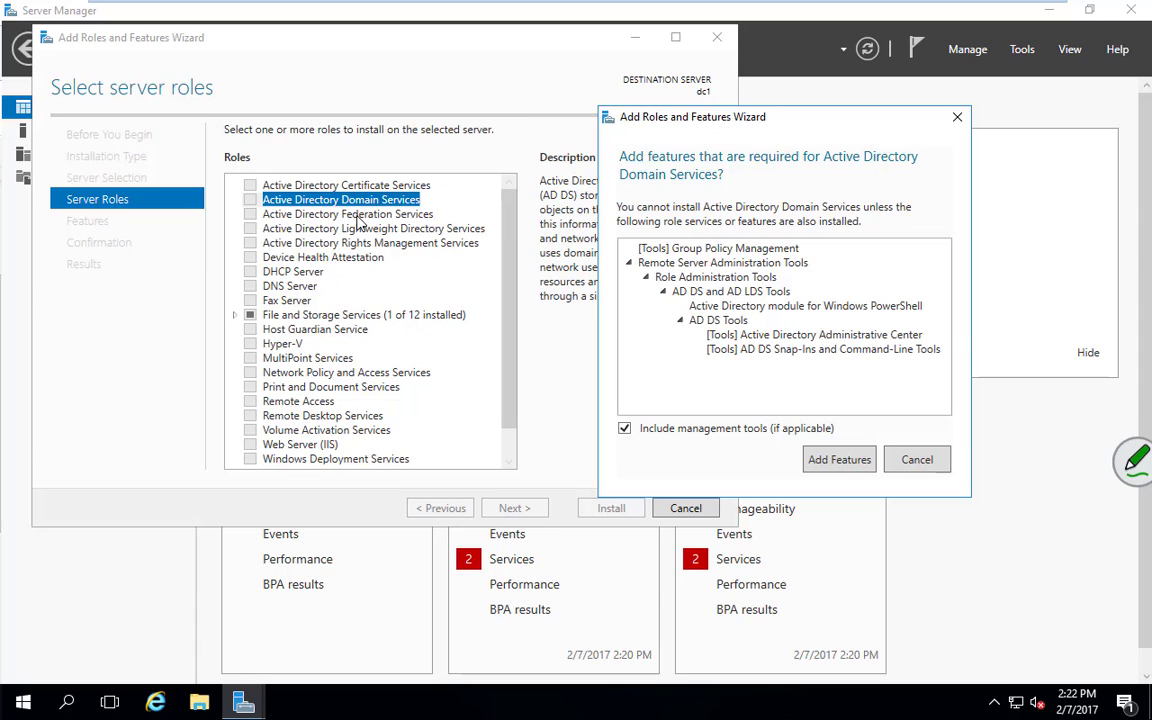
pyautogui.moveTo(818, 125); pyautogui.dragTo(593, 137)
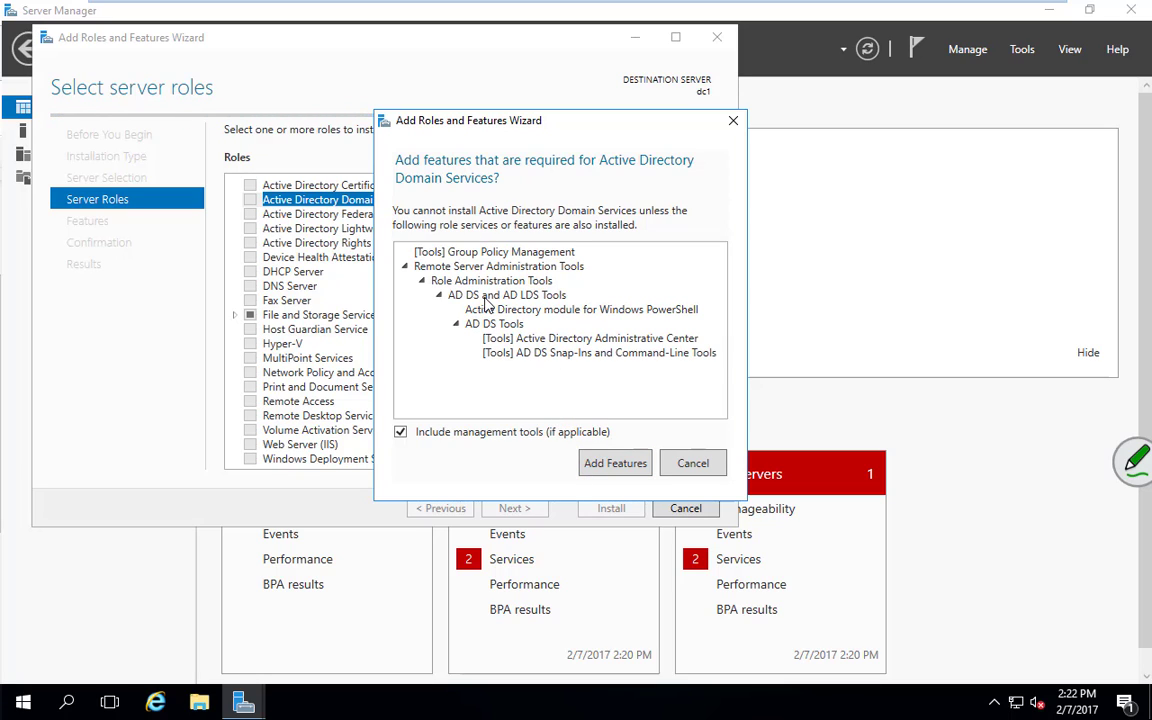
pyautogui.click(615, 465)
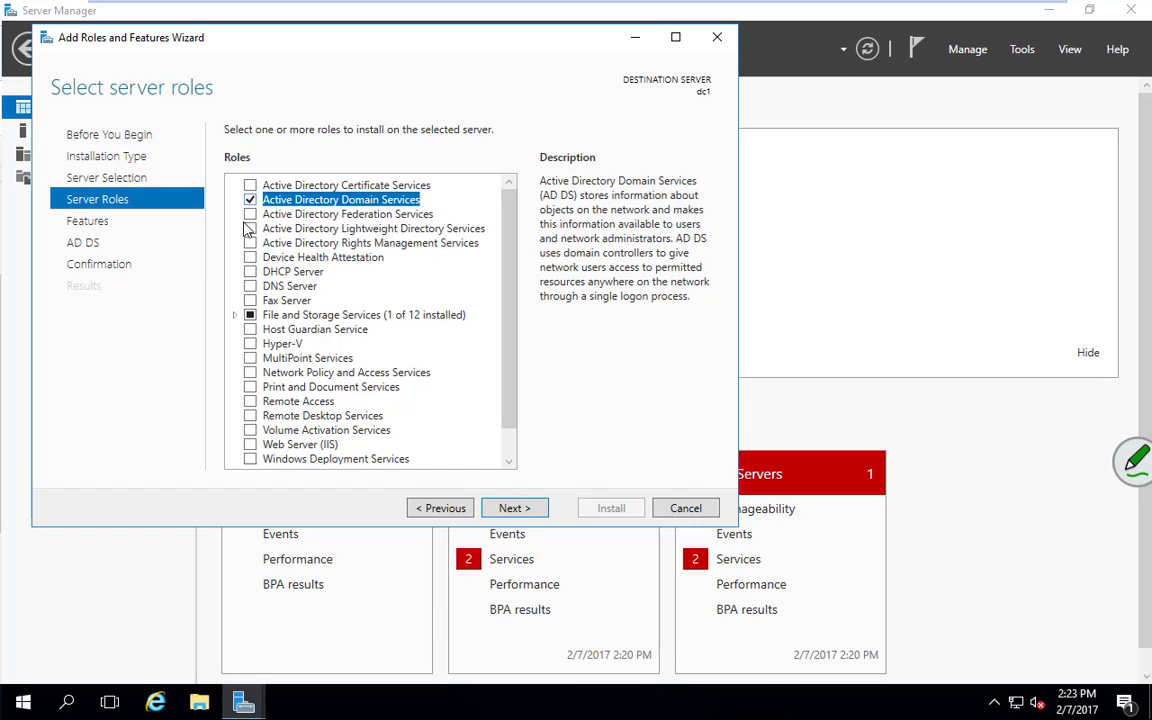
# Advance through Select features and the AD DS page to Confirm installation selections
pyautogui.click(512, 509)
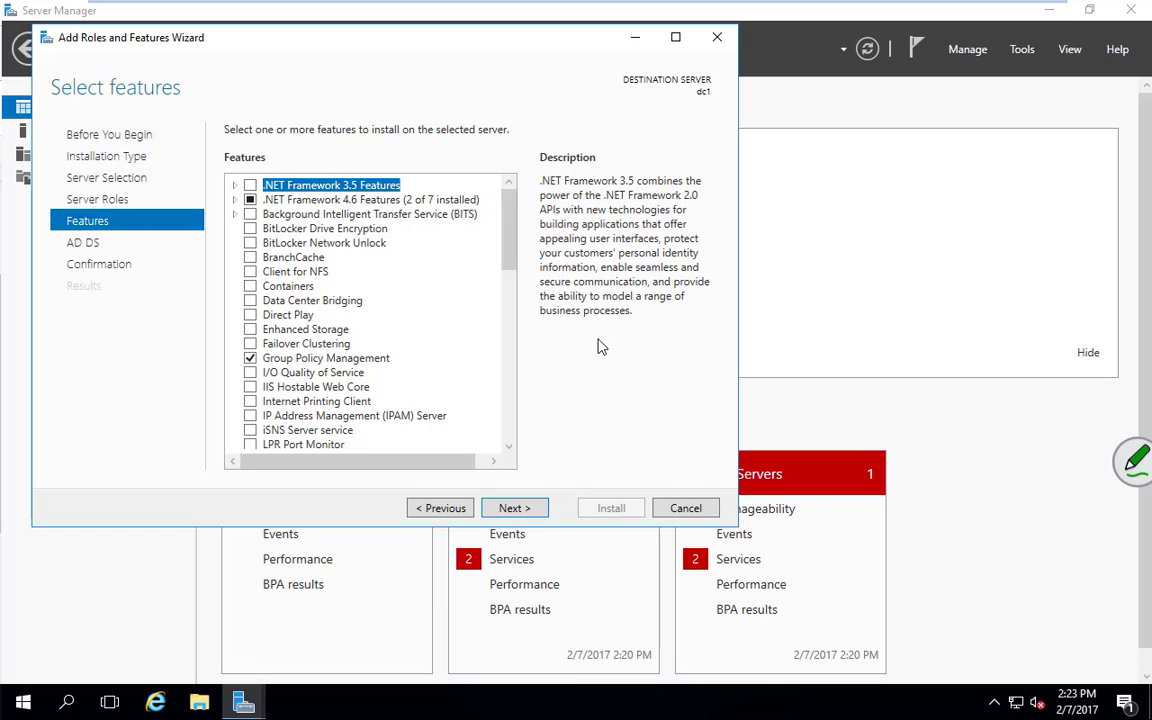
pyautogui.click(515, 508)
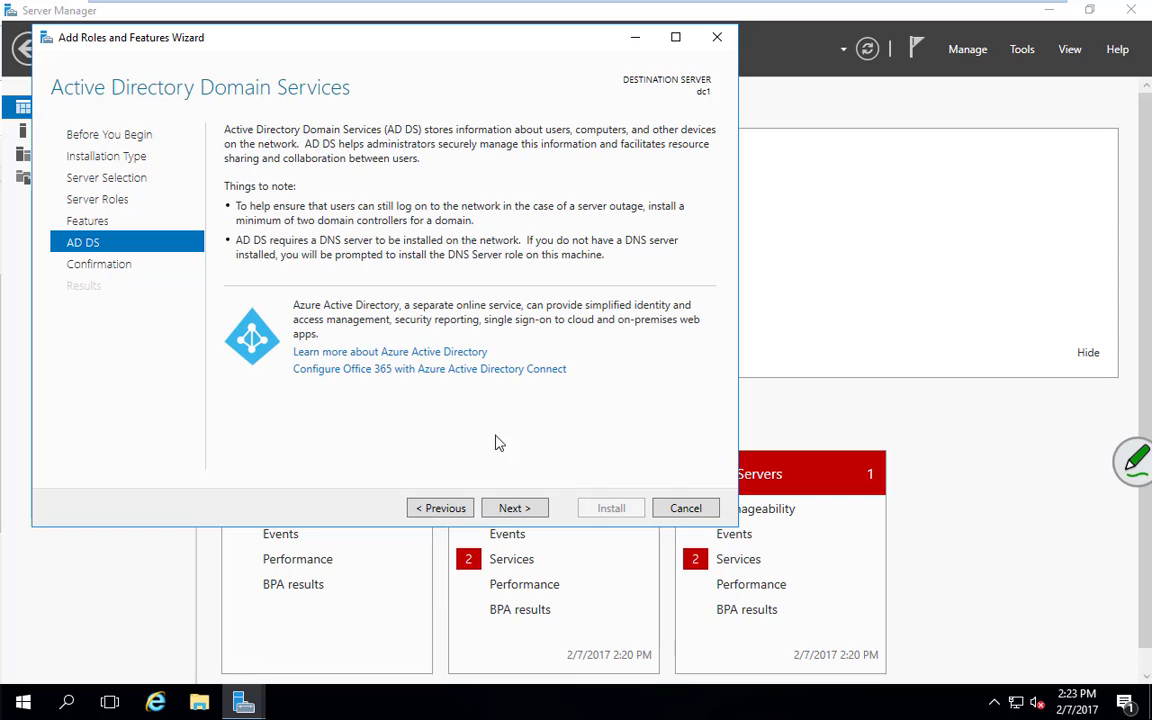
pyautogui.click(519, 511)
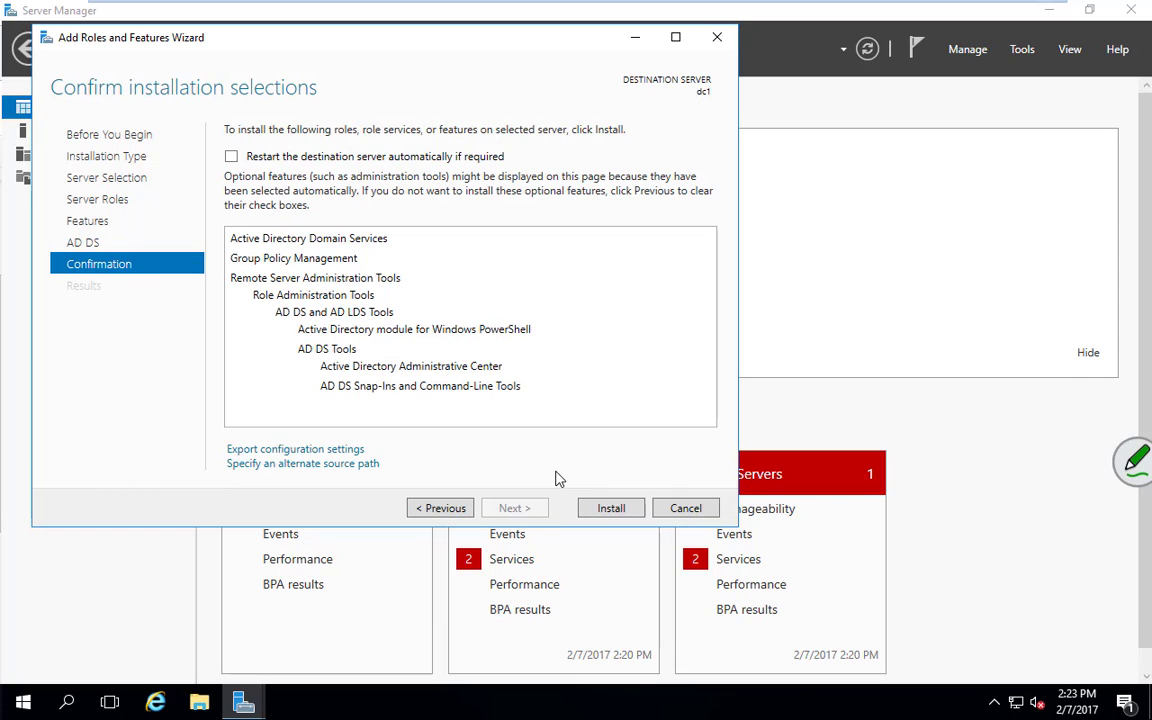
# Enable 'Restart the destination server automatically if required' and confirm with Yes
pyautogui.click(231, 158)
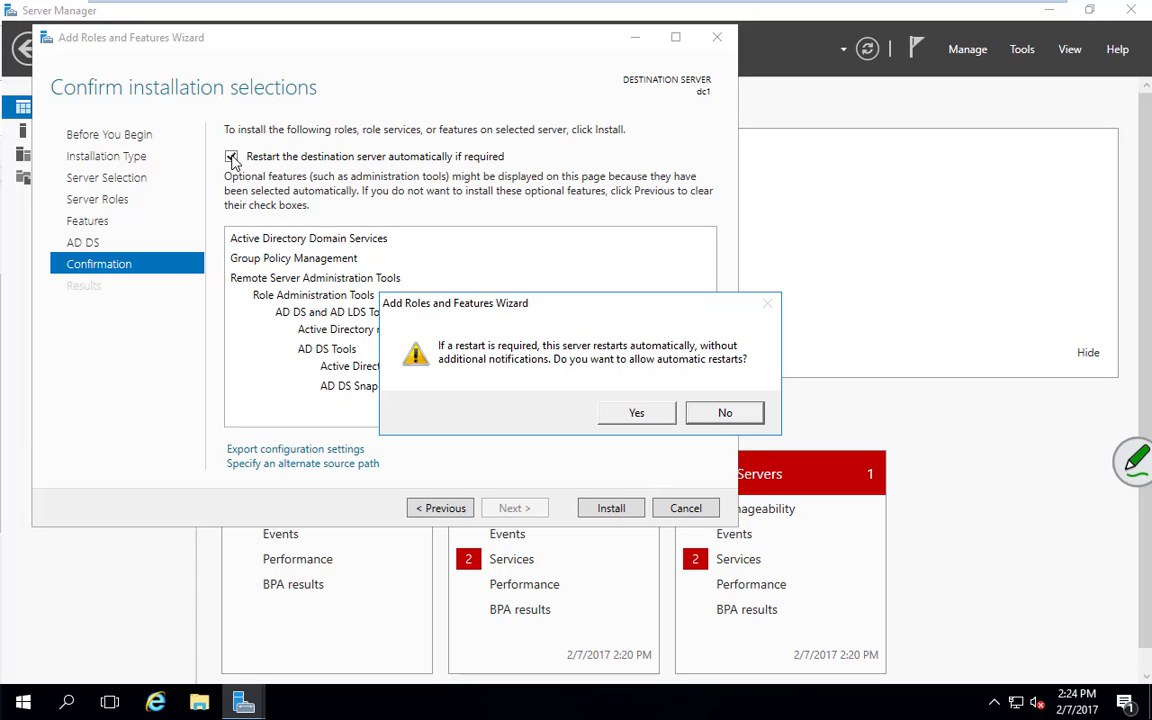
pyautogui.click(637, 414)
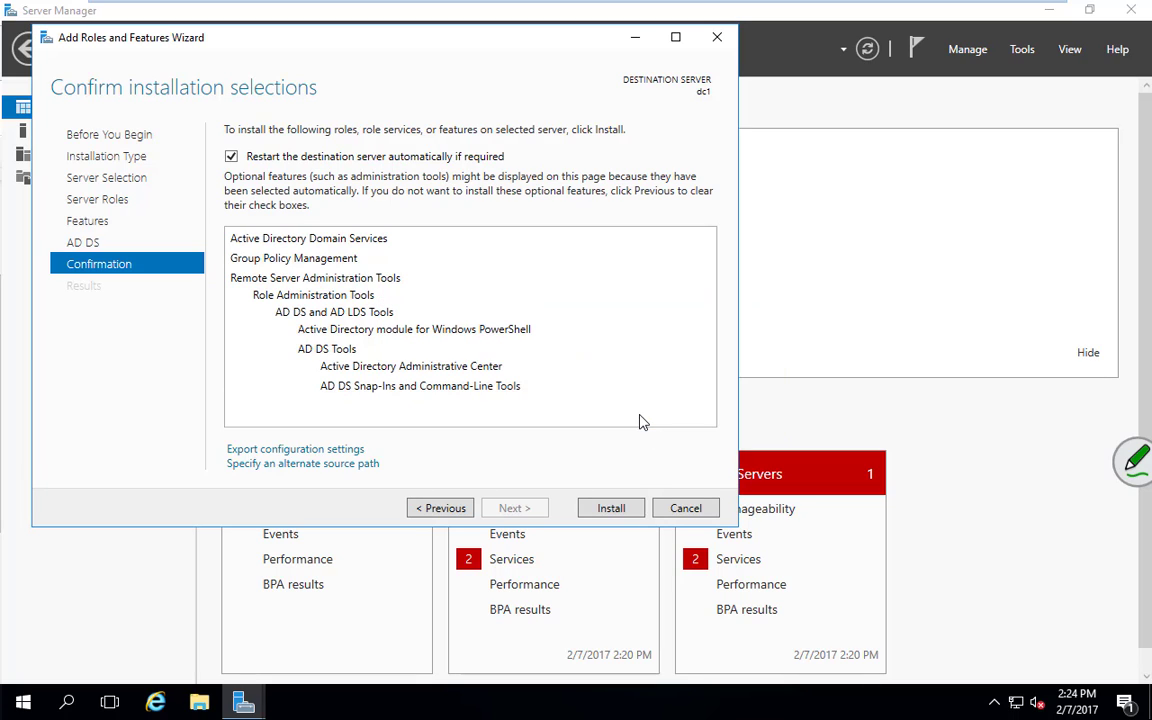
# Install AD DS on dc1 and close the wizard once installation succeeds
pyautogui.click(609, 509)
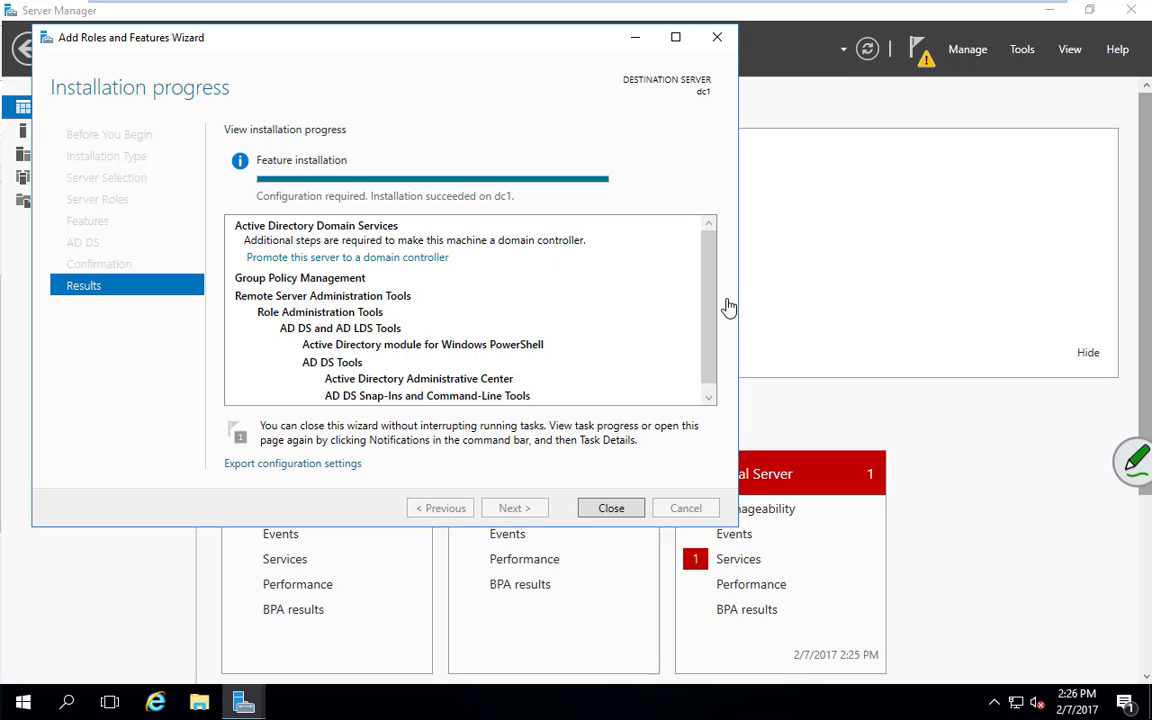
pyautogui.click(607, 508)
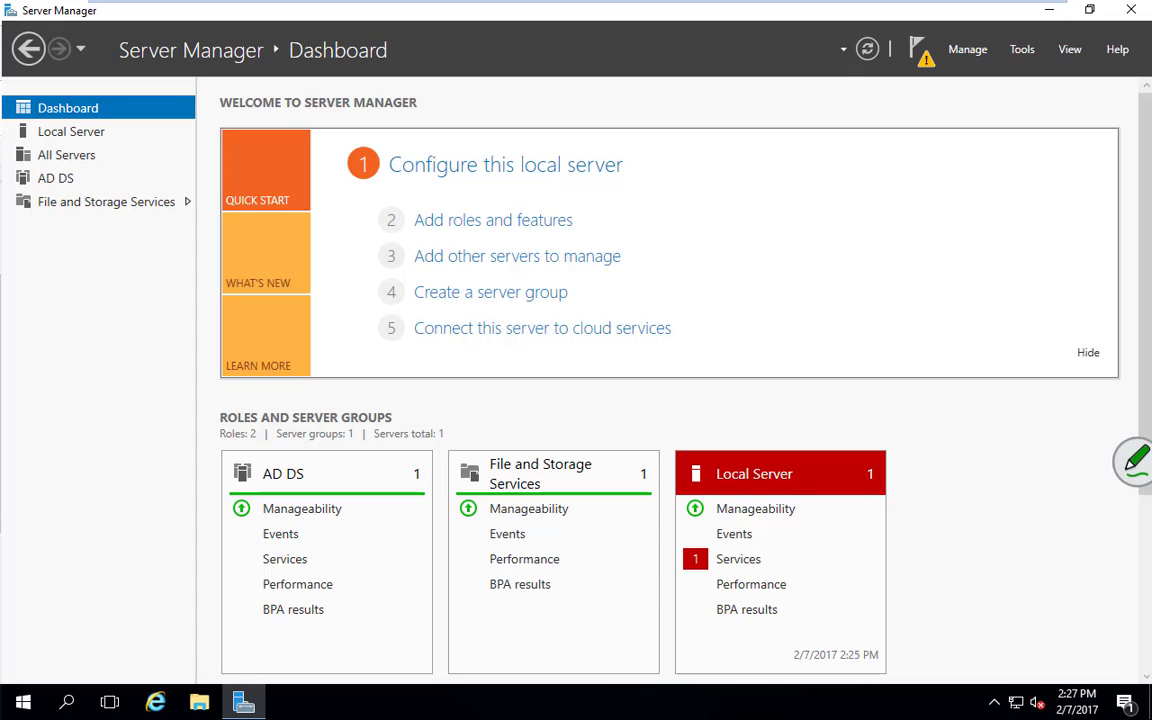
# From the notifications flag, choose 'Promote this server to a domain controller'
pyautogui.click(926, 58)
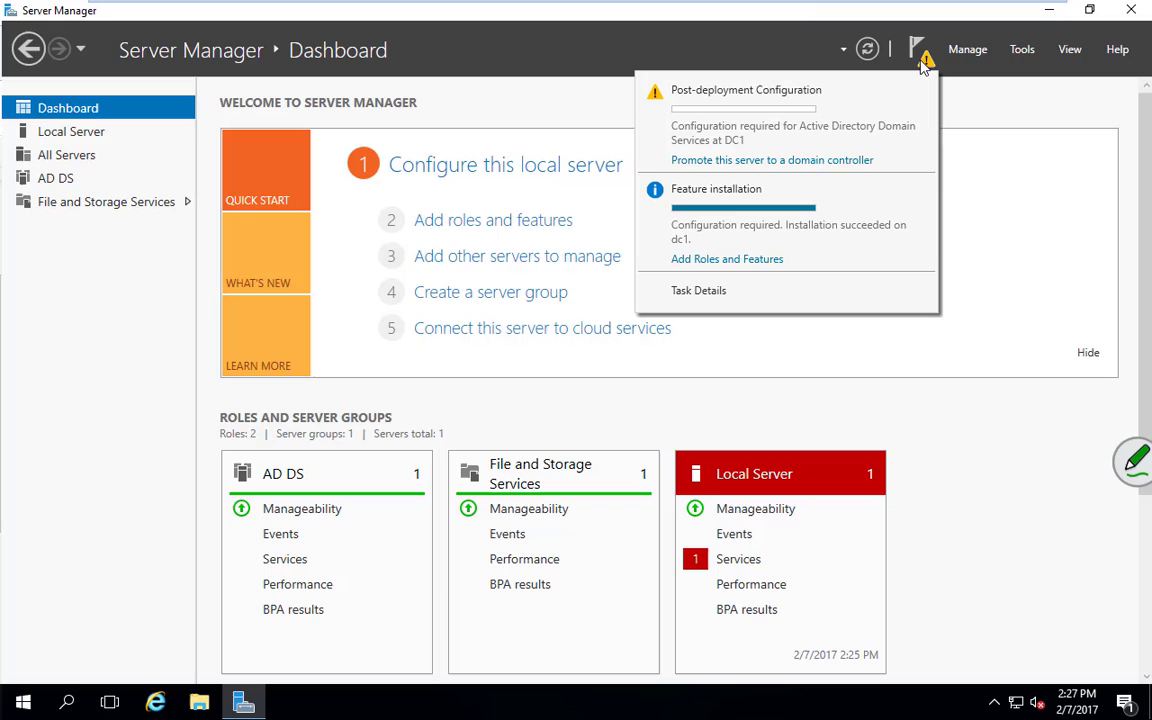
pyautogui.click(840, 161)
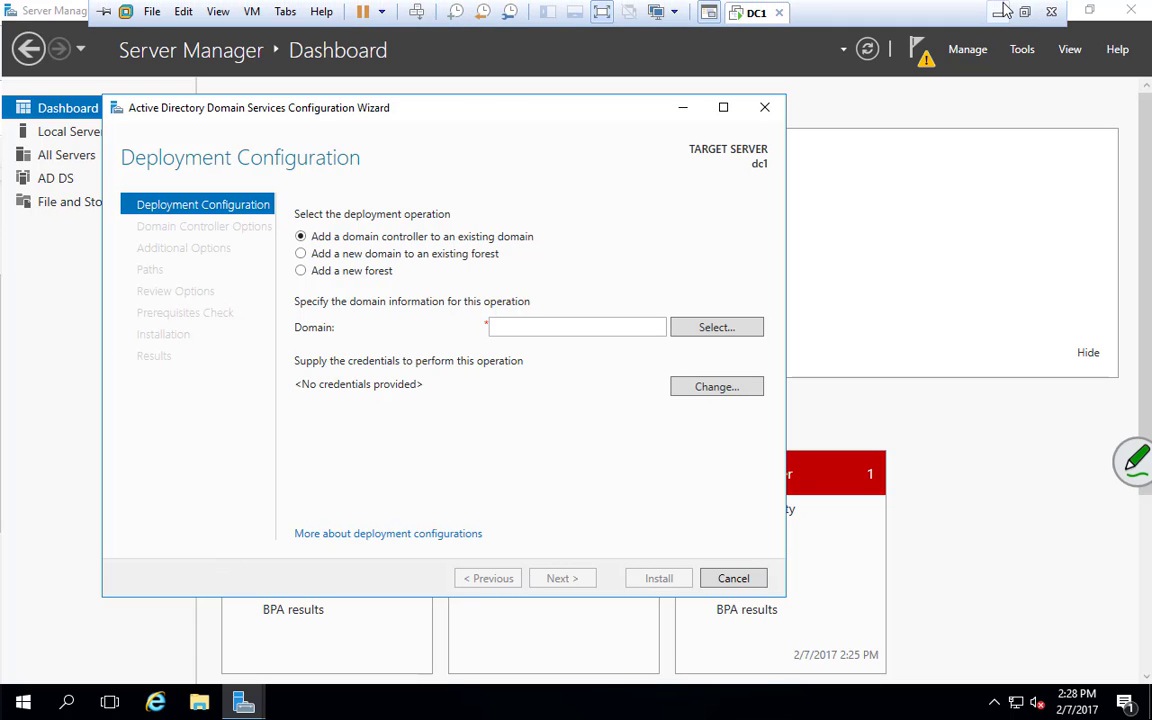
# Minimize the VMware full-screen session to reveal SMART Notebook on the host
pyautogui.click(1003, 7)
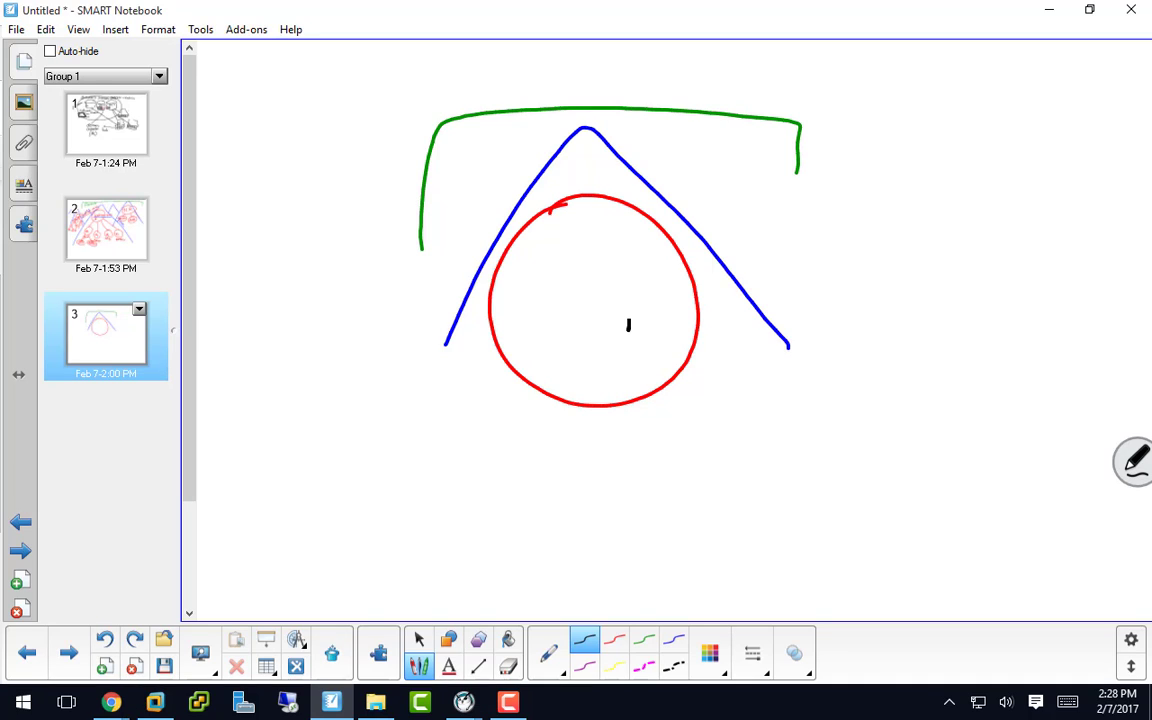
# Draw a small box labelled PC in the red circle, a connecting line, and a shape below
pyautogui.moveTo(627, 318)
pyautogui.mouseDown()
pyautogui.moveTo(658, 334)
pyautogui.moveTo(626, 320)
pyautogui.mouseUp()
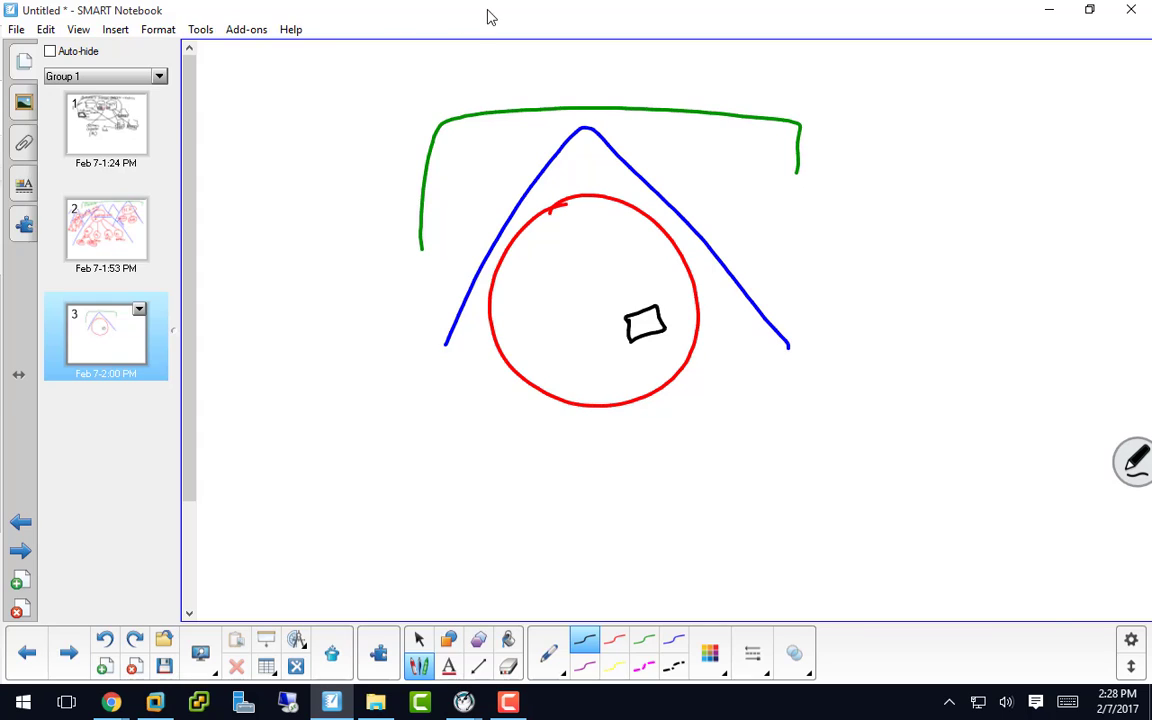
pyautogui.moveTo(488, 18); pyautogui.dragTo(532, 5)
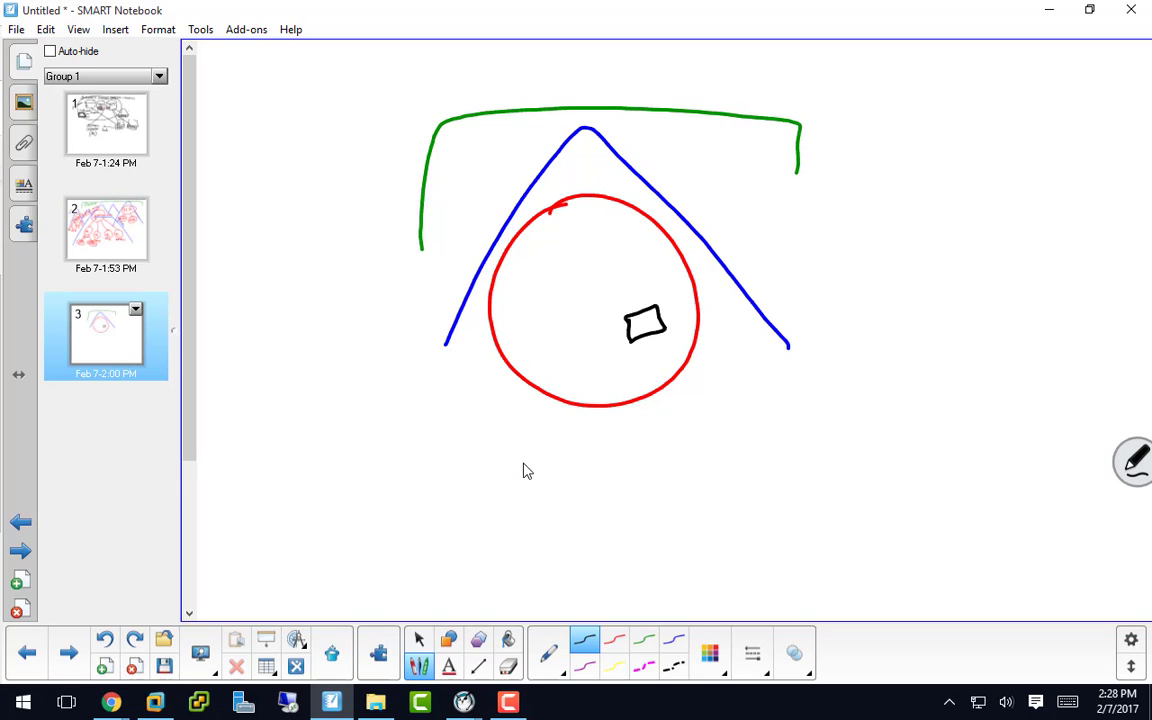
pyautogui.moveTo(640, 318); pyautogui.dragTo(641, 330)
pyautogui.moveTo(639, 318); pyautogui.dragTo(668, 321)
pyautogui.moveTo(638, 398)
pyautogui.mouseDown()
pyautogui.moveTo(659, 460)
pyautogui.moveTo(638, 565)
pyautogui.moveTo(733, 458)
pyautogui.moveTo(662, 460)
pyautogui.mouseUp()
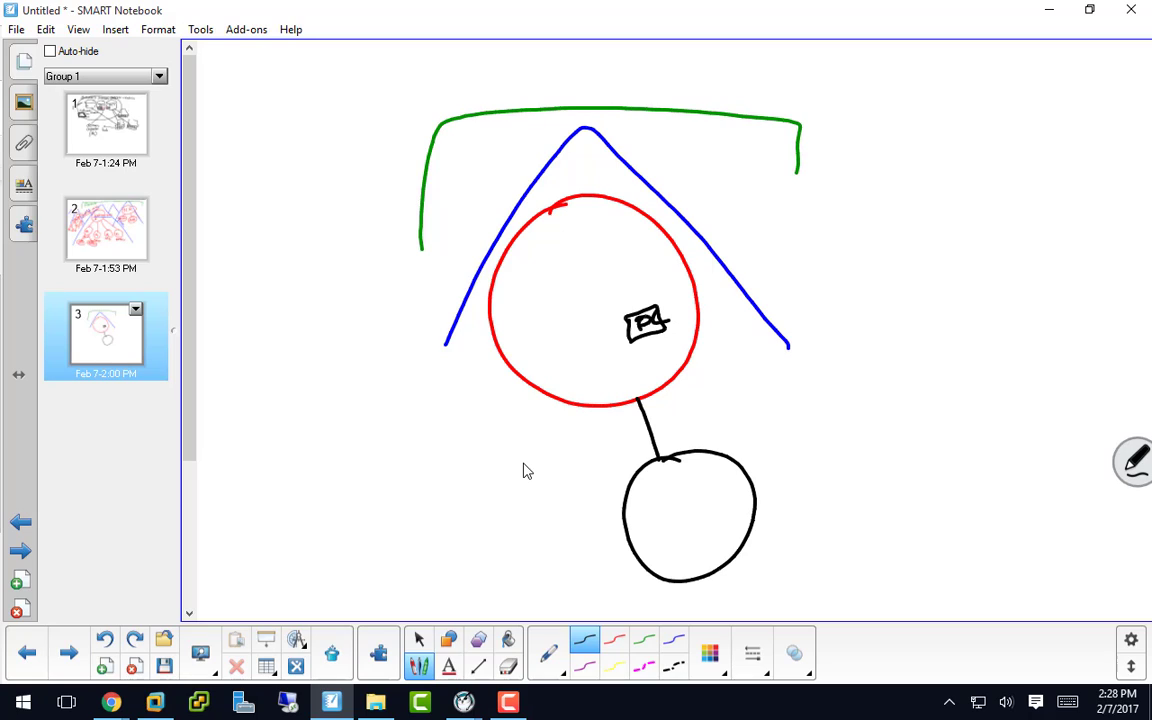
pyautogui.moveTo(680, 497)
pyautogui.mouseDown()
pyautogui.moveTo(684, 530)
pyautogui.moveTo(705, 497)
pyautogui.moveTo(688, 524)
pyautogui.moveTo(684, 512)
pyautogui.moveTo(706, 507)
pyautogui.mouseUp()
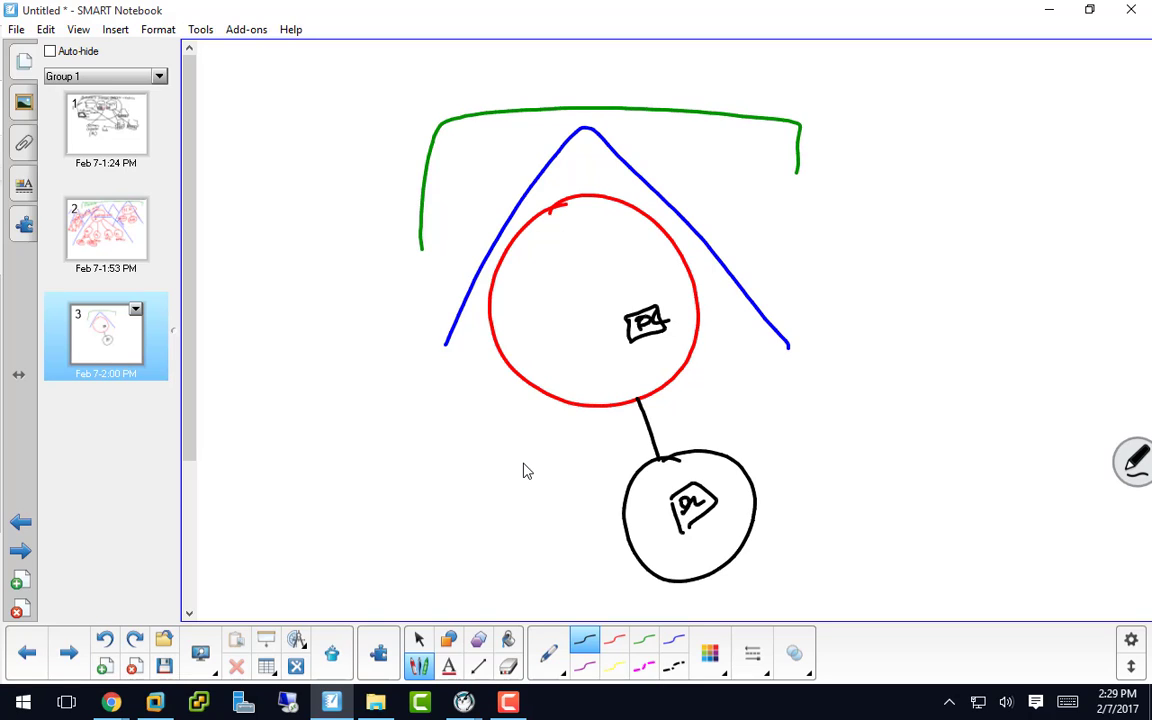
# Sketch a triangle and a top-right bracket, each enclosing a small box, then minimize the notebook
pyautogui.moveTo(703, 211)
pyautogui.mouseDown()
pyautogui.moveTo(762, 128)
pyautogui.moveTo(845, 276)
pyautogui.mouseUp()
pyautogui.moveTo(740, 218)
pyautogui.mouseDown()
pyautogui.moveTo(744, 182)
pyautogui.moveTo(783, 186)
pyautogui.moveTo(742, 217)
pyautogui.mouseUp()
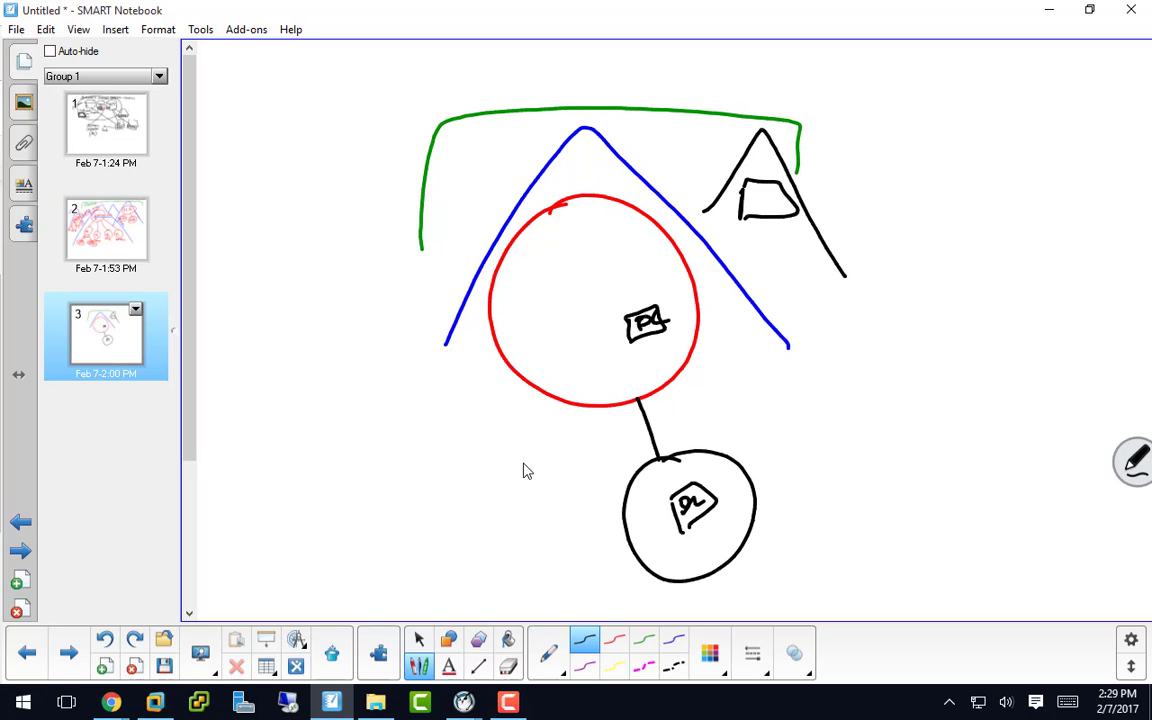
pyautogui.moveTo(884, 183)
pyautogui.mouseDown()
pyautogui.moveTo(1010, 121)
pyautogui.moveTo(1090, 172)
pyautogui.mouseUp()
pyautogui.moveTo(957, 174)
pyautogui.mouseDown()
pyautogui.moveTo(958, 140)
pyautogui.moveTo(1008, 172)
pyautogui.mouseUp()
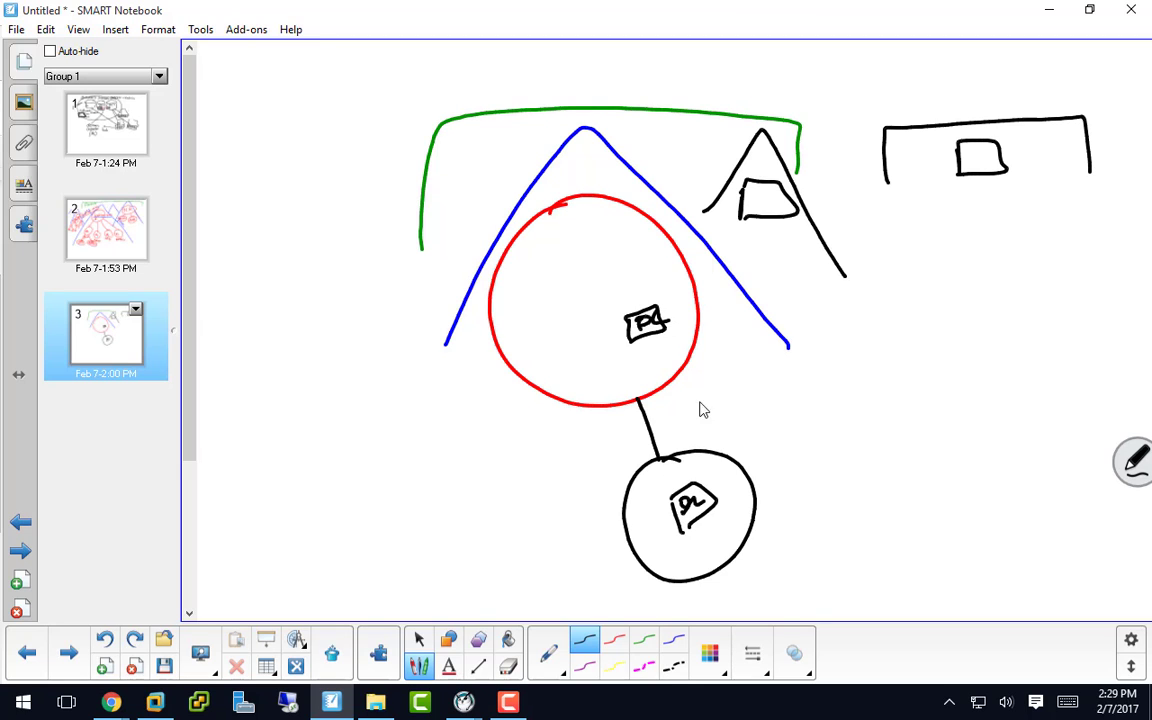
pyautogui.click(1050, 10)
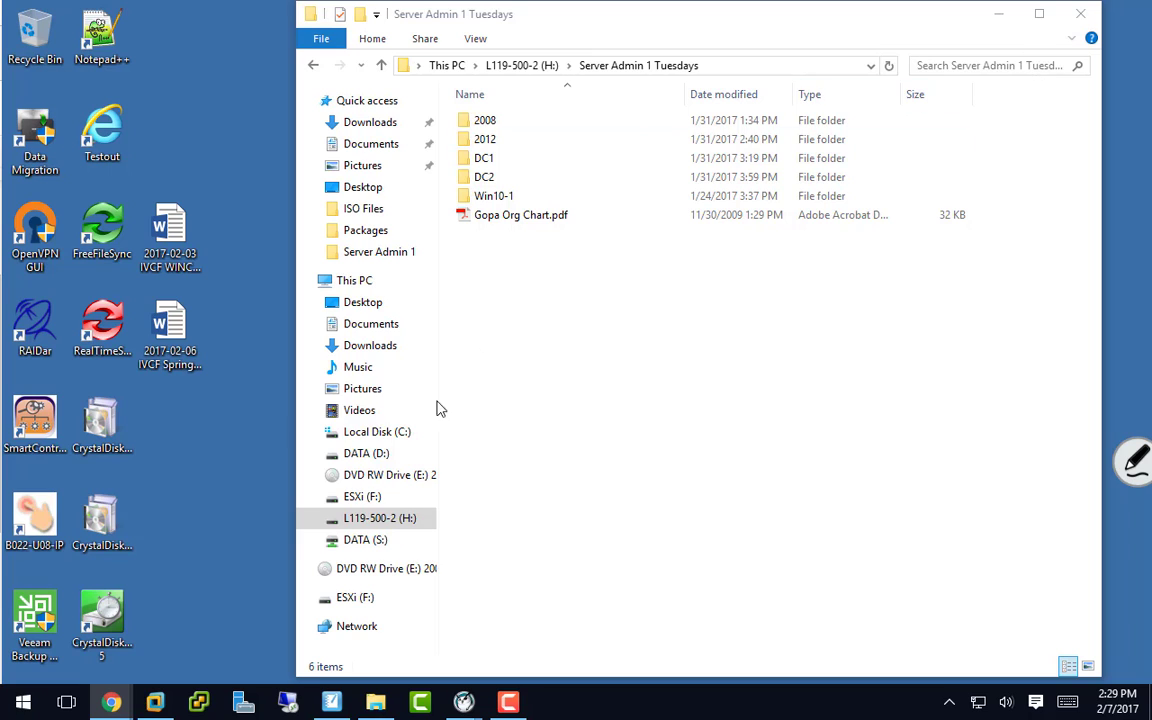
# Restore the dc1 VM session from the taskbar, showing the AD DS Configuration Wizard
pyautogui.click(157, 708)
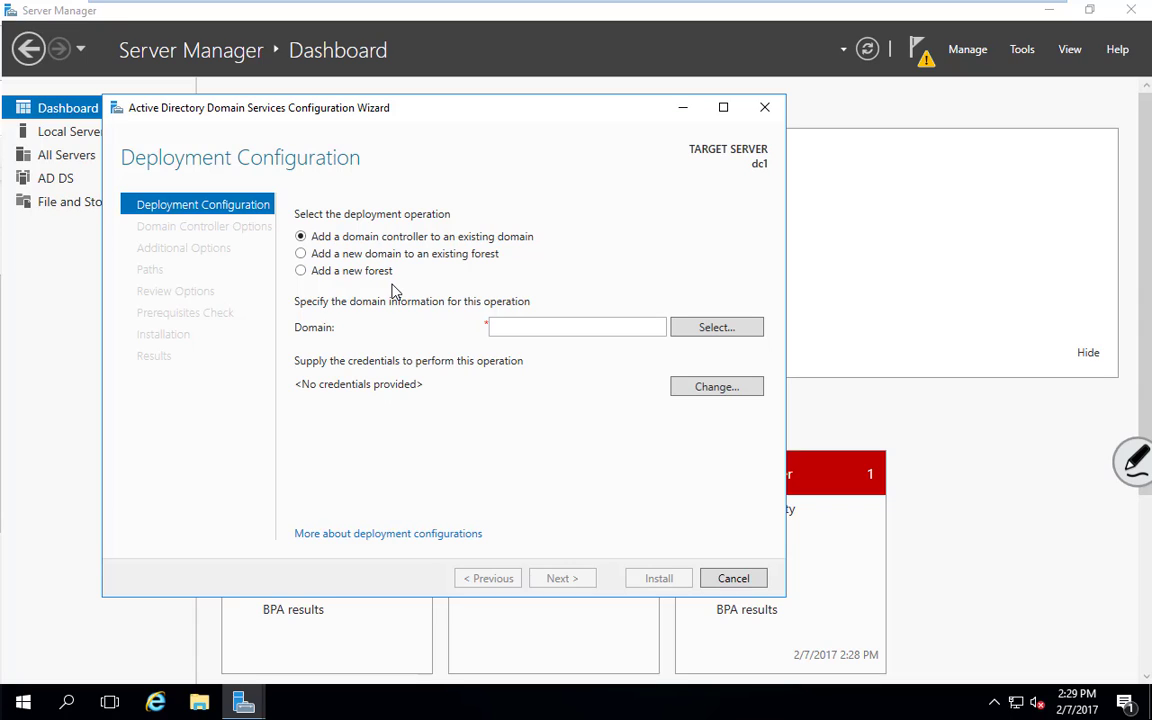
# Add a new forest with root domain name gopa.com and continue to Domain Controller Options
pyautogui.click(300, 270)
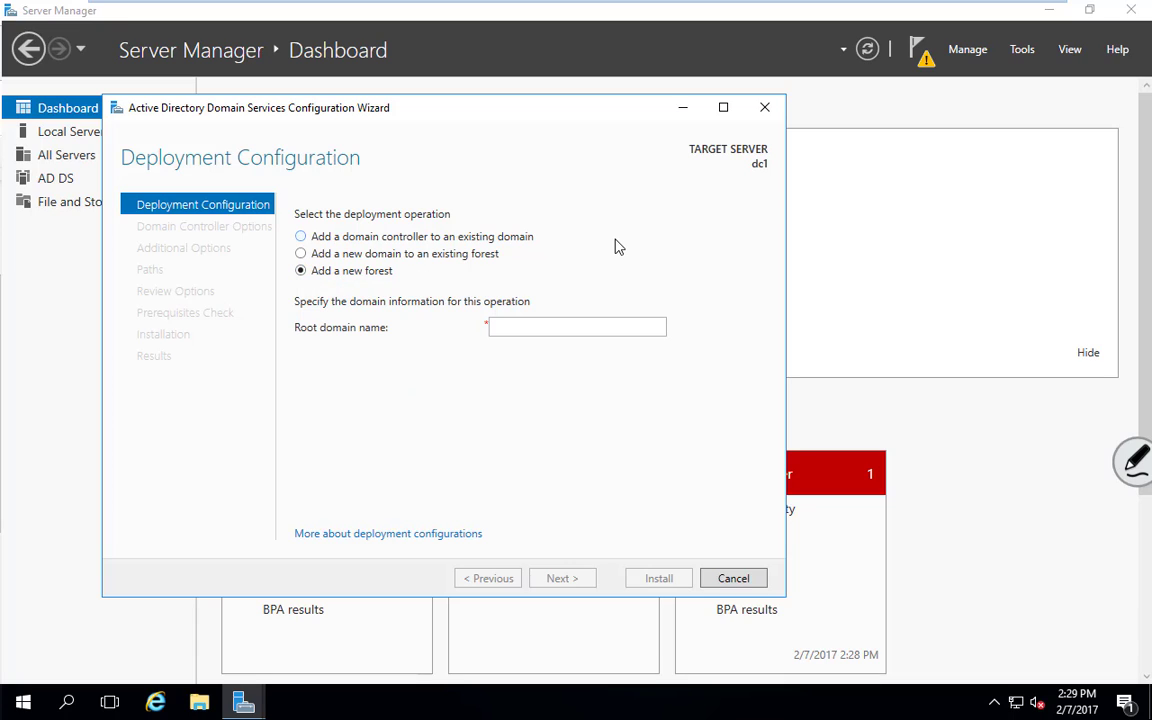
pyautogui.click(522, 327)
pyautogui.write('gopa.com')
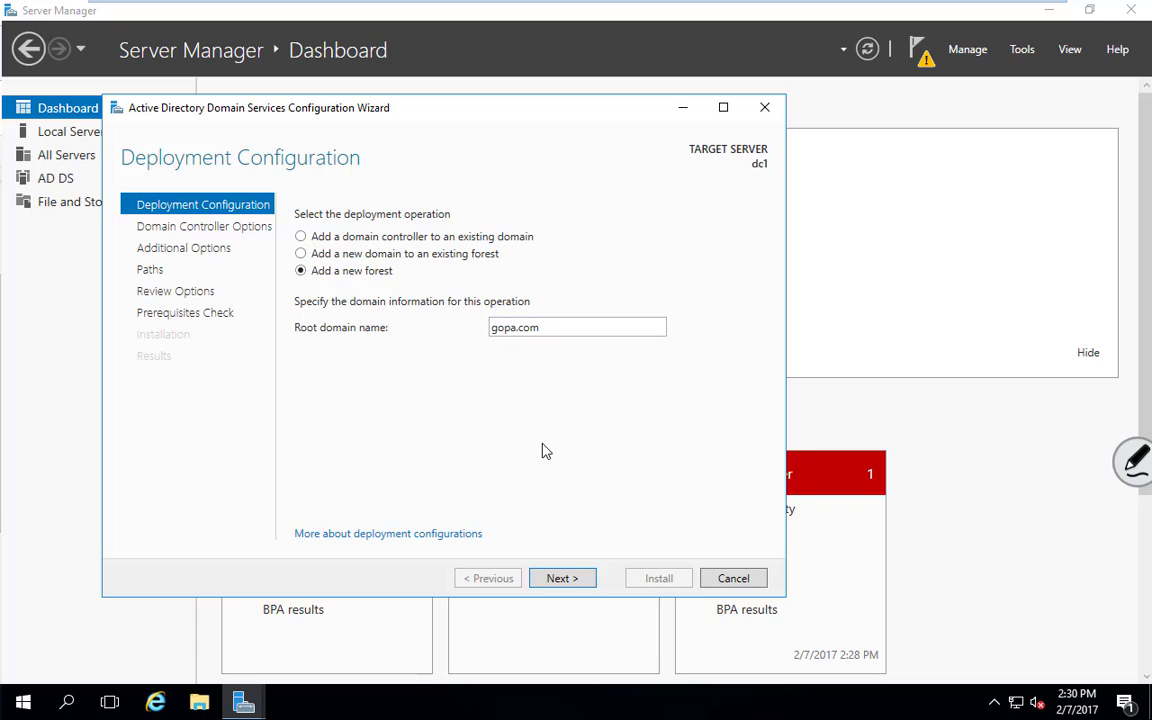
pyautogui.click(563, 583)
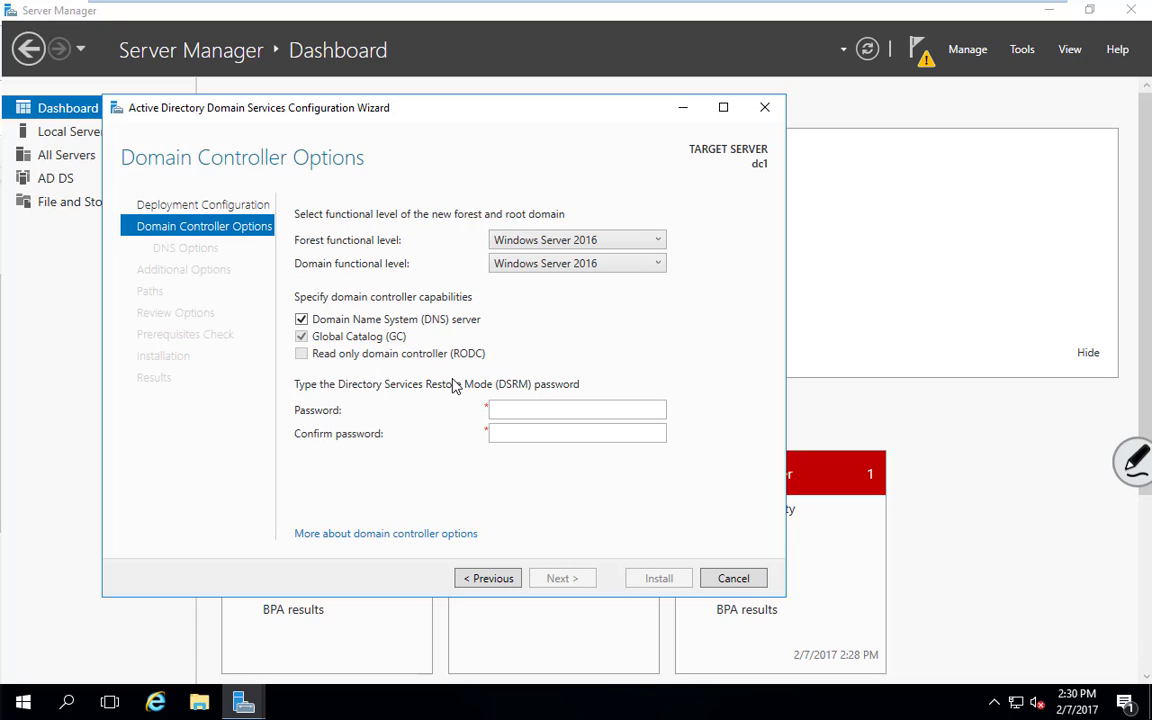
# Enter and confirm the DSRM password, keeping the 2016 functional levels, DNS and Global Catalog
pyautogui.click(535, 412)
pyautogui.write('Pa')
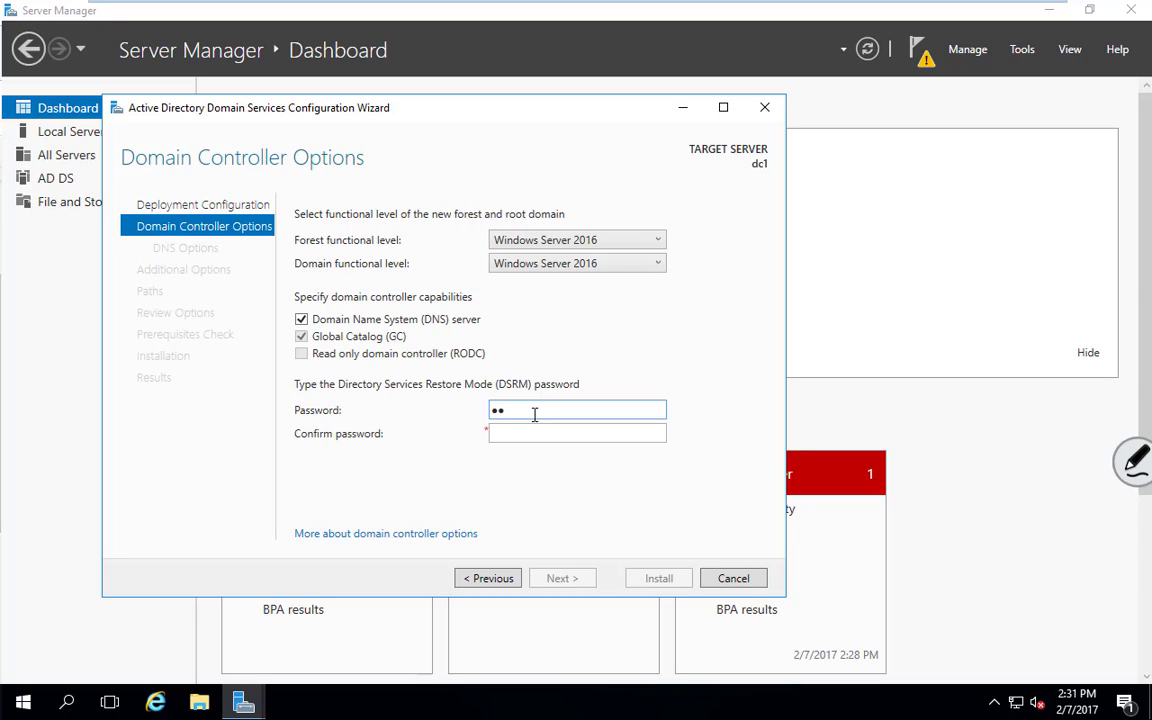
pyautogui.write('$$w0rd')
pyautogui.press('Tab')
pyautogui.write('Pa')
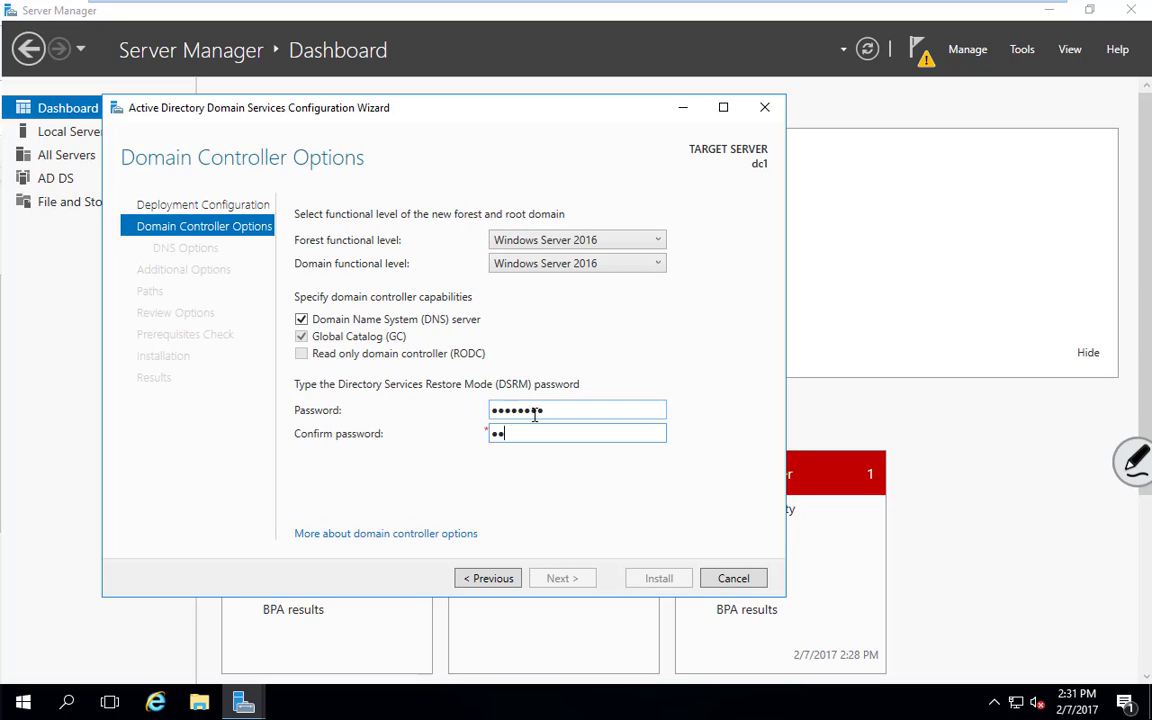
pyautogui.write('$$w0rd')
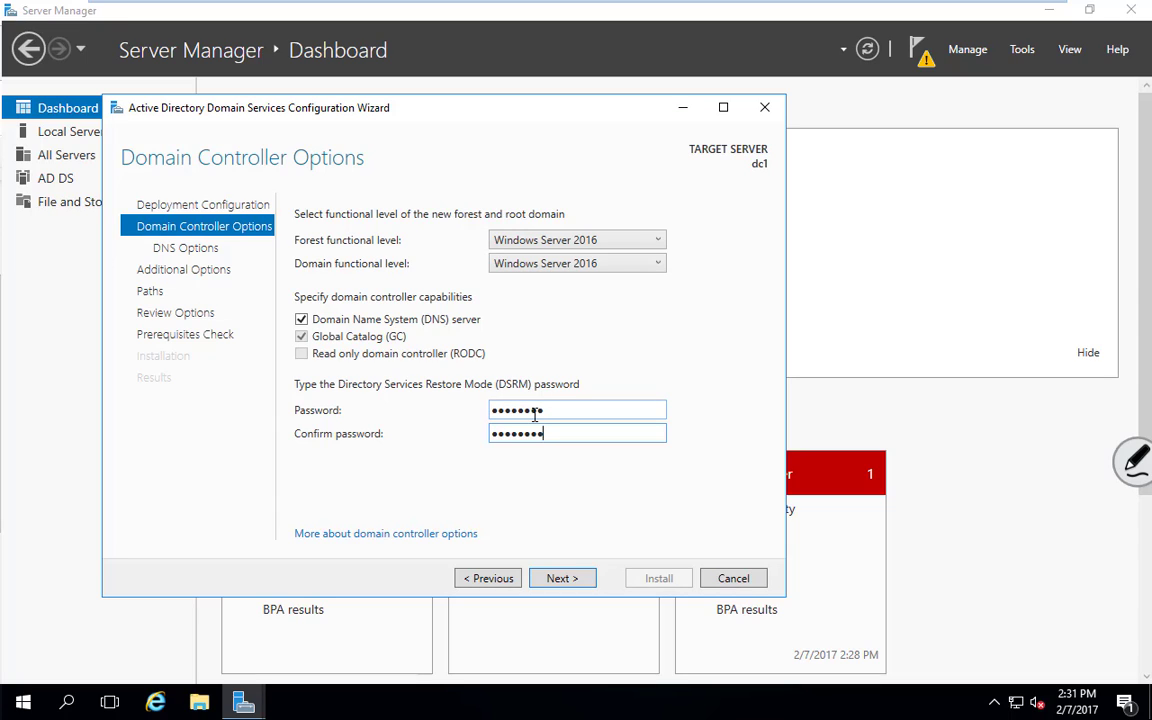
pyautogui.click(570, 580)
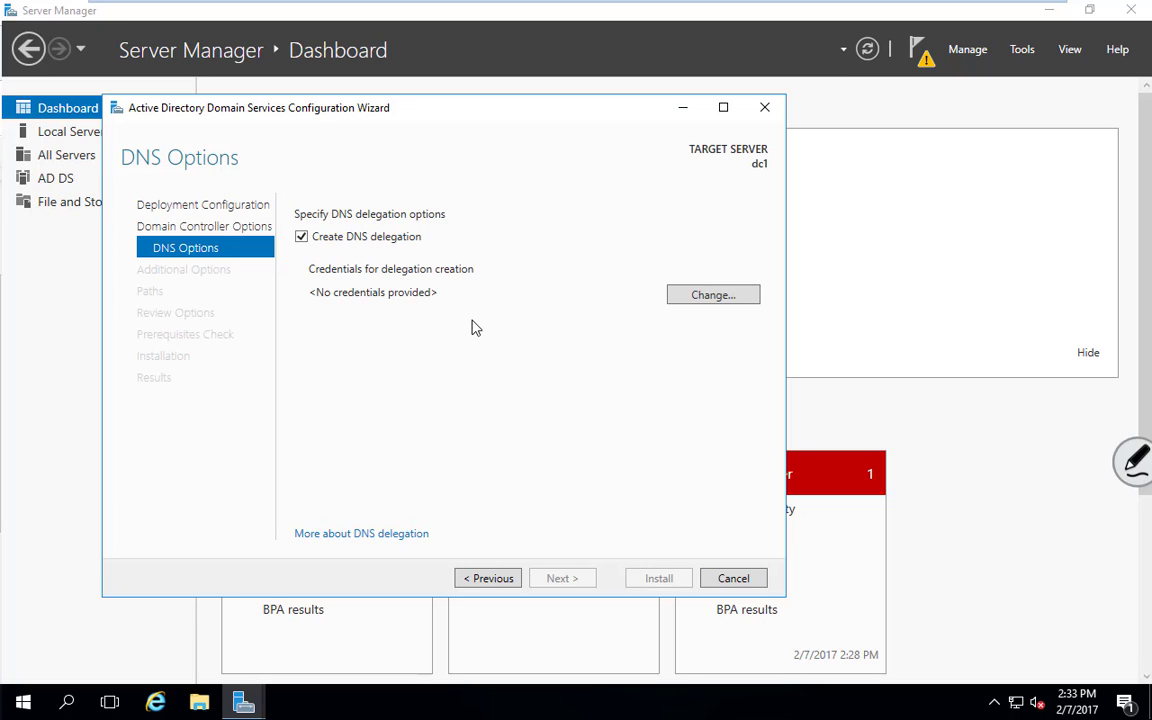
# Provide the administrator user name and account password as the DNS delegation credentials
pyautogui.click(706, 297)
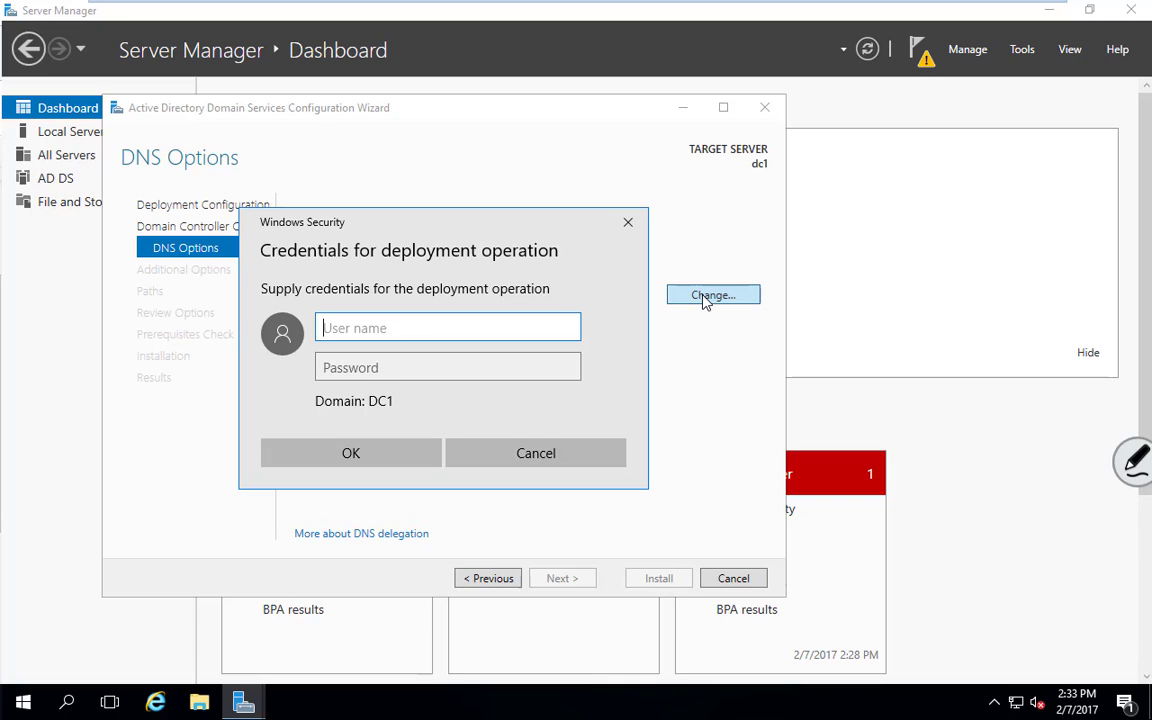
pyautogui.write('administrator')
pyautogui.press('Tab')
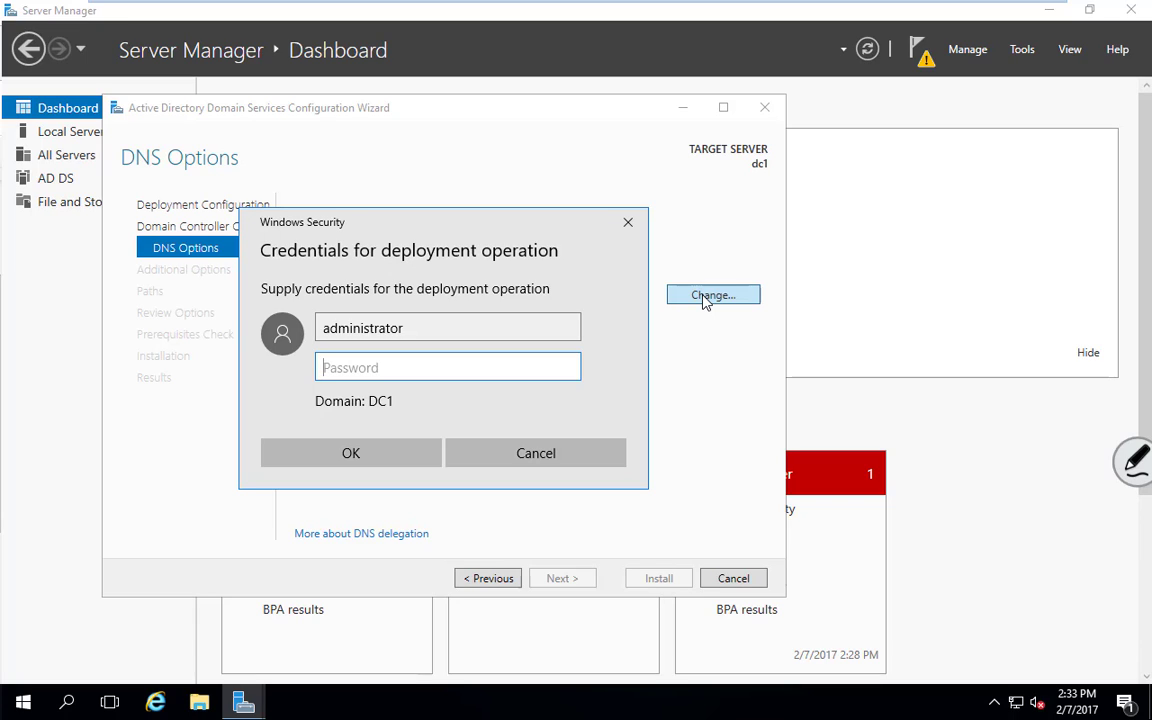
pyautogui.write('********')
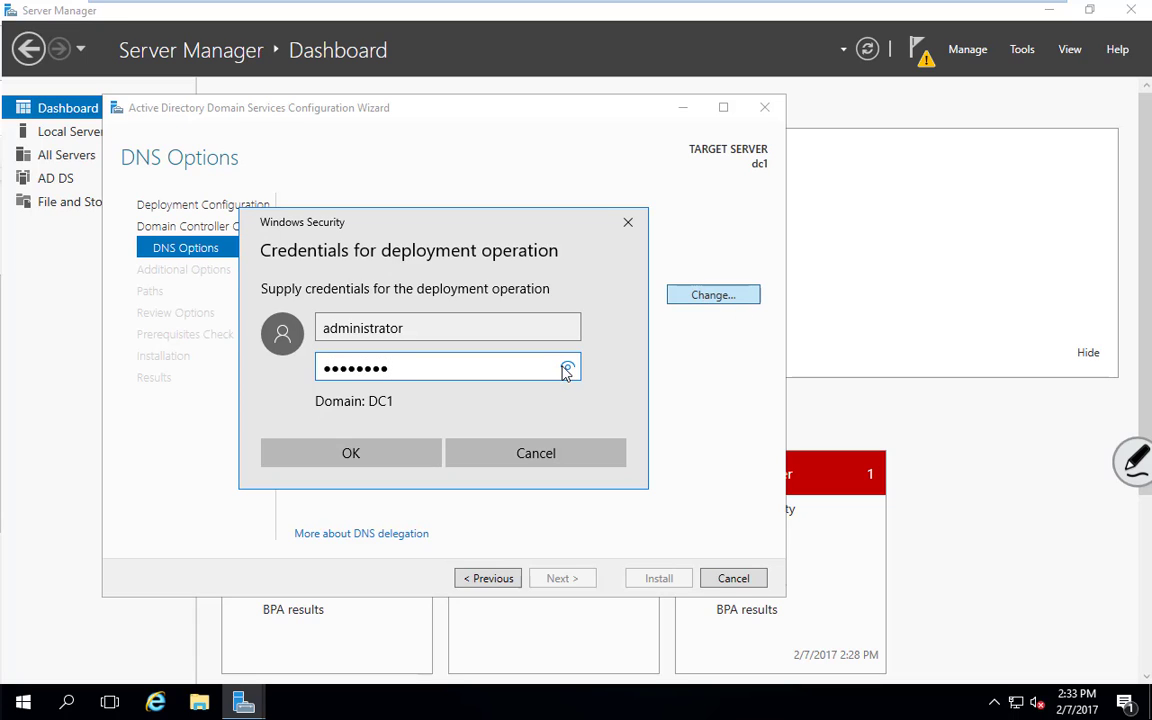
pyautogui.moveTo(567, 372); pyautogui.dragTo(567, 367)
pyautogui.click(392, 456)
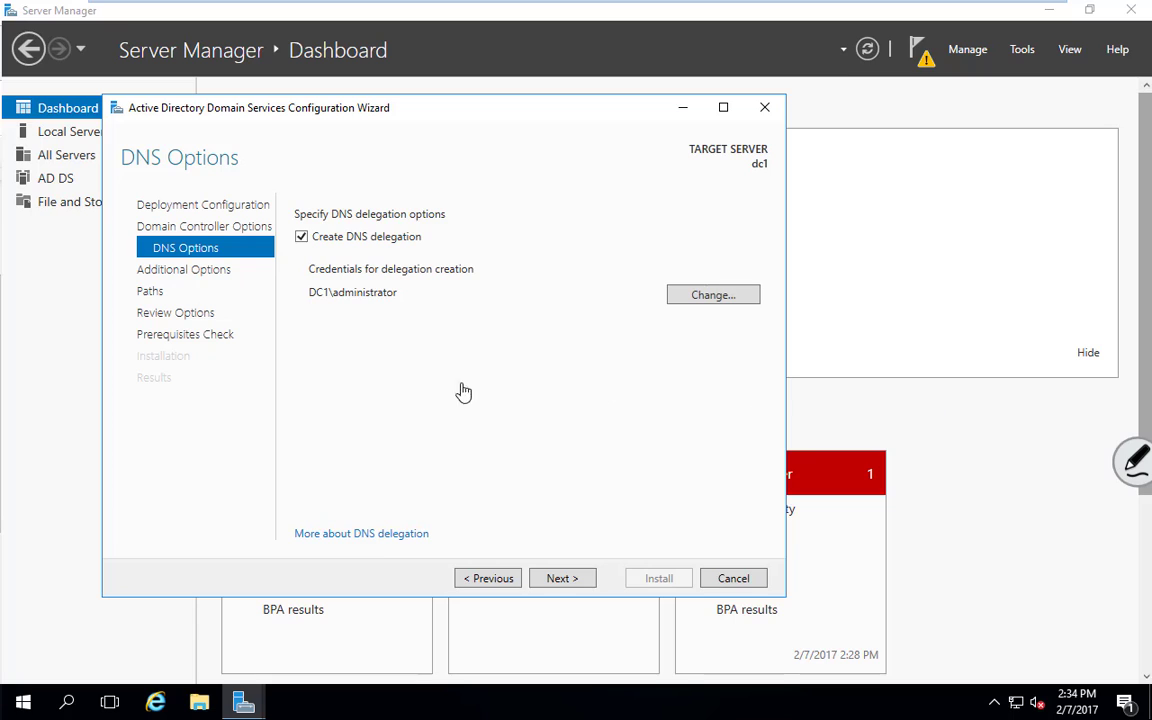
# Keep GOPA as the NetBIOS domain name and advance to the Paths page
pyautogui.click(560, 580)
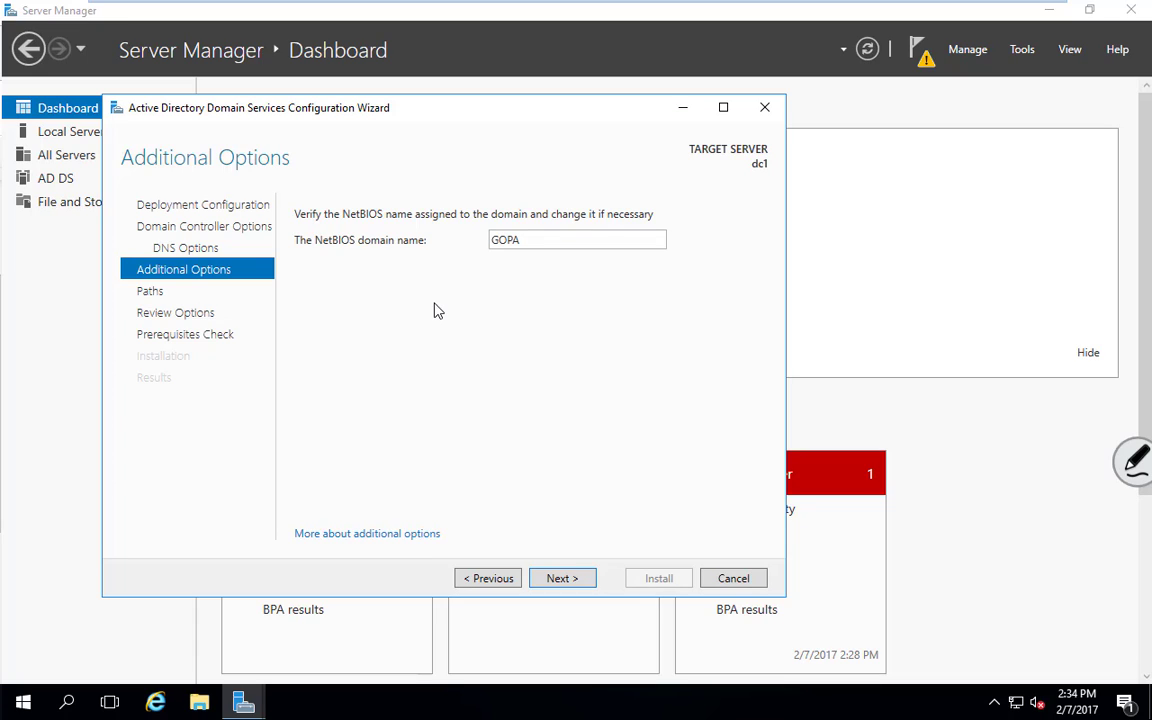
pyautogui.doubleClick(530, 236)
pyautogui.click(531, 238)
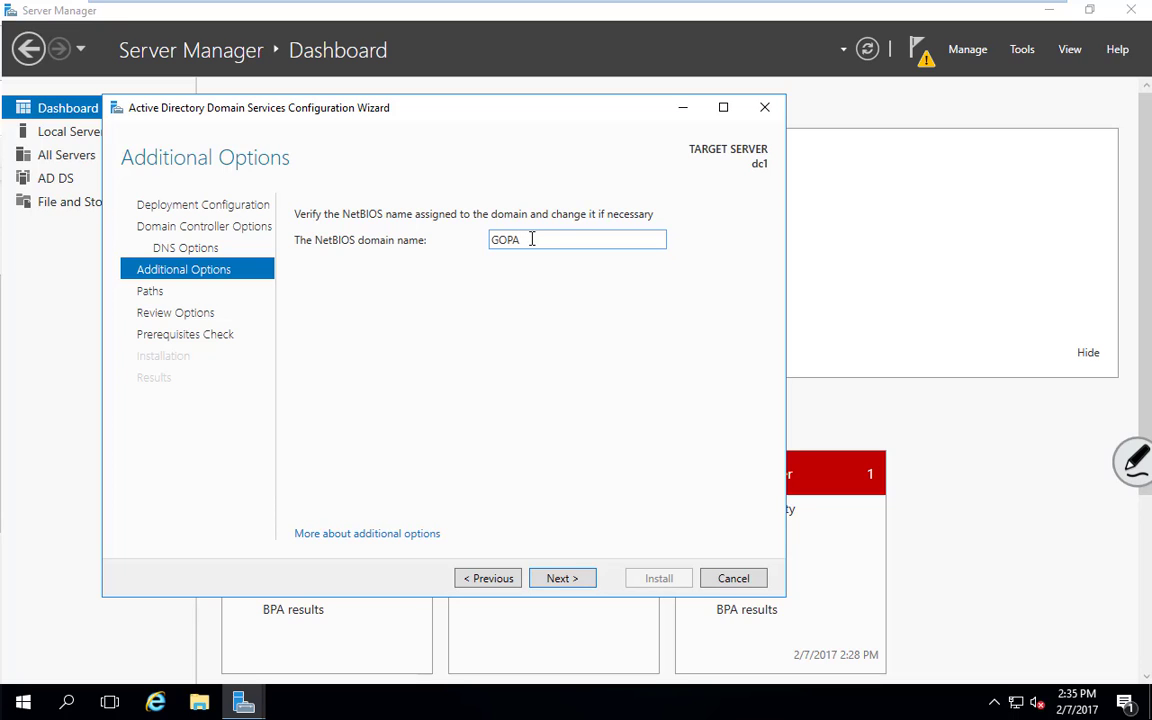
pyautogui.click(561, 579)
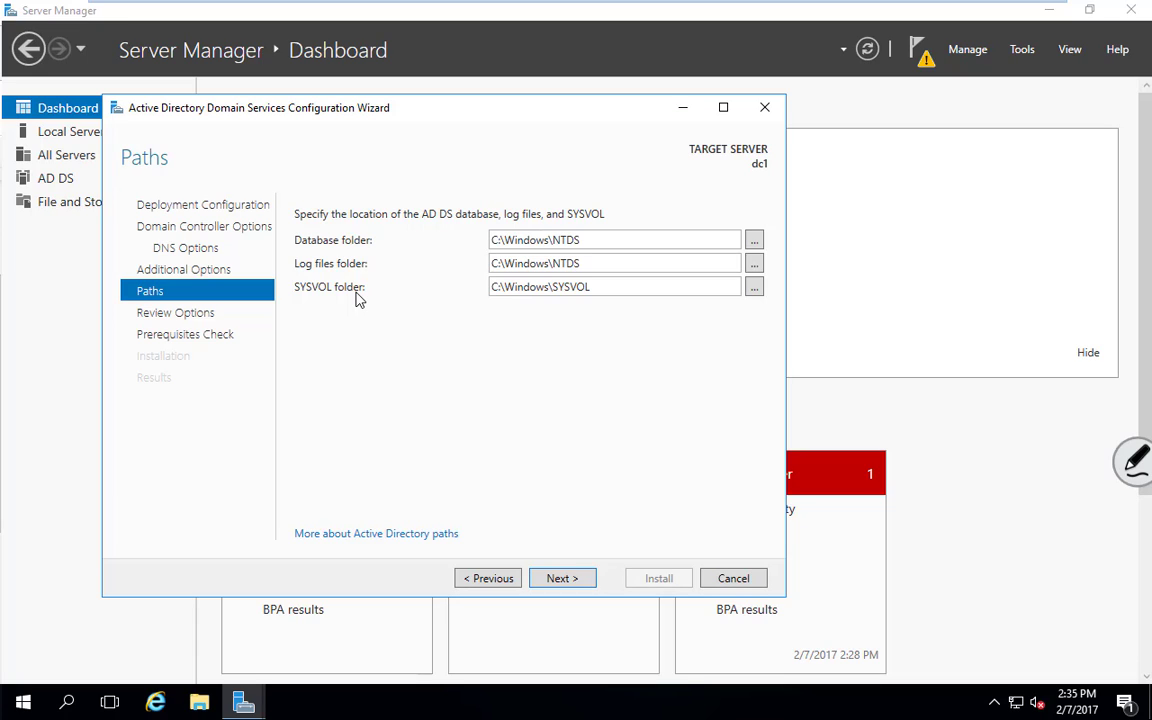
# Keep the default NTDS and SYSVOL folders and read through the Review Options summary
pyautogui.click(556, 578)
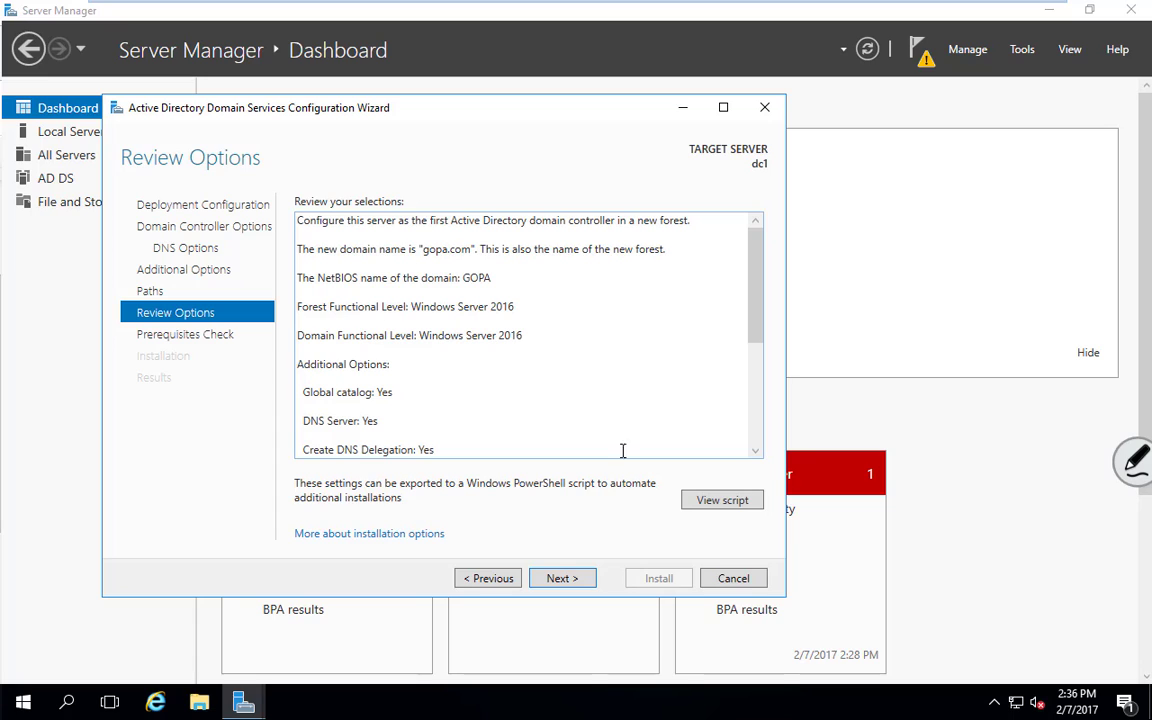
pyautogui.moveTo(763, 288)
pyautogui.mouseDown()
pyautogui.moveTo(761, 309)
pyautogui.moveTo(757, 276)
pyautogui.mouseUp()
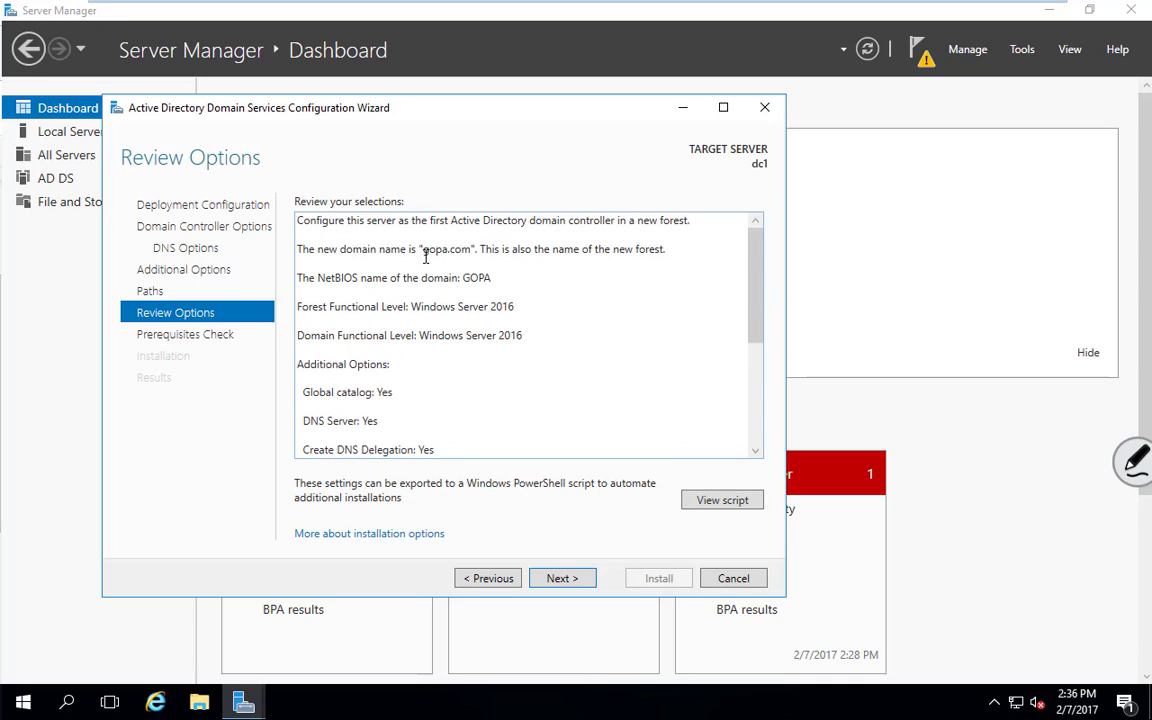
pyautogui.hotkey('ctrl', 'a')
pyautogui.click(475, 262)
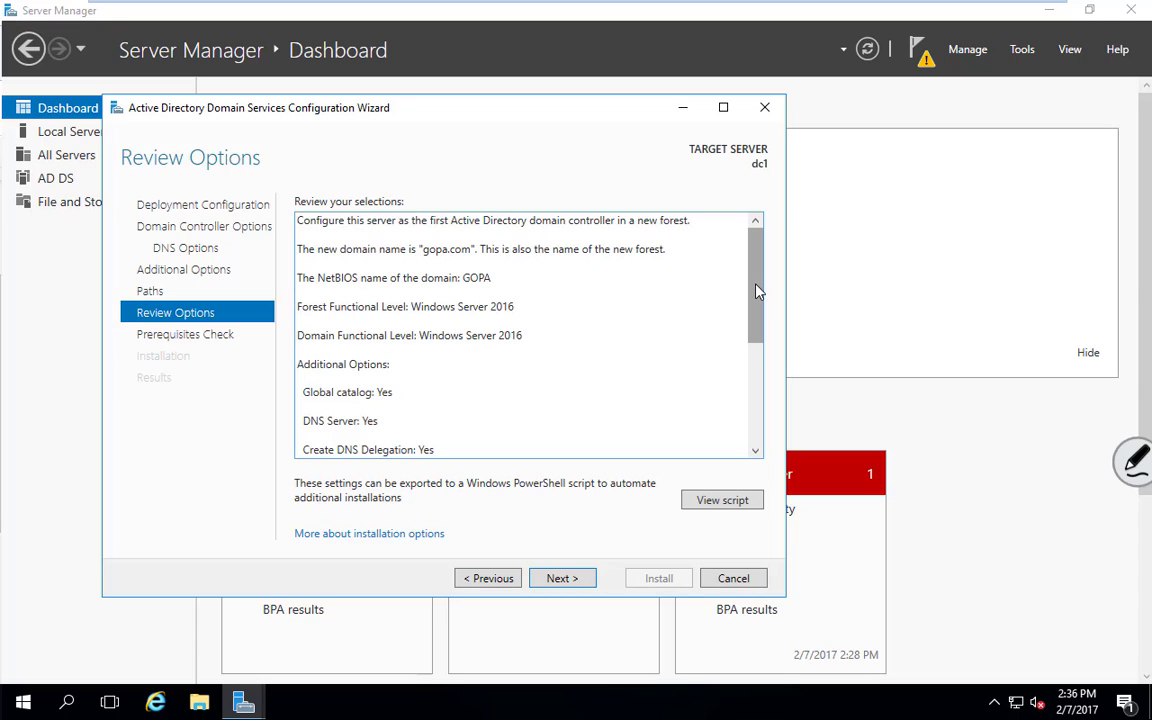
pyautogui.click(754, 386)
# Pass the prerequisites check and start the AD DS installation on dc1
pyautogui.click(576, 581)
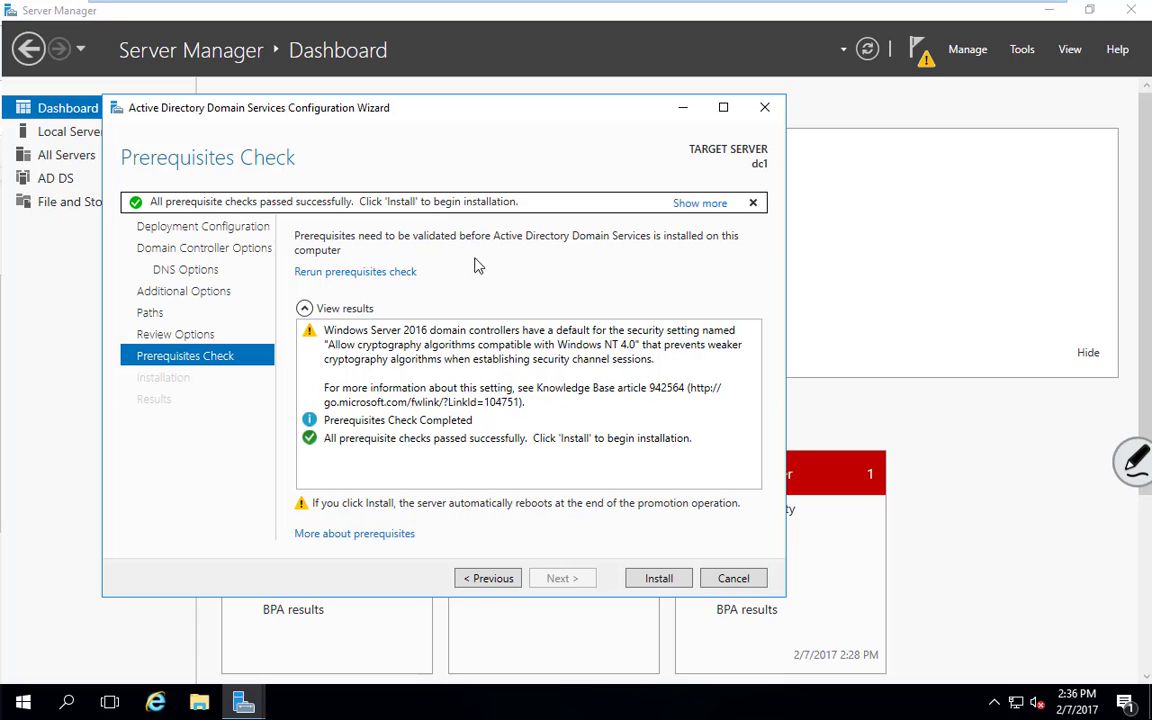
pyautogui.click(659, 580)
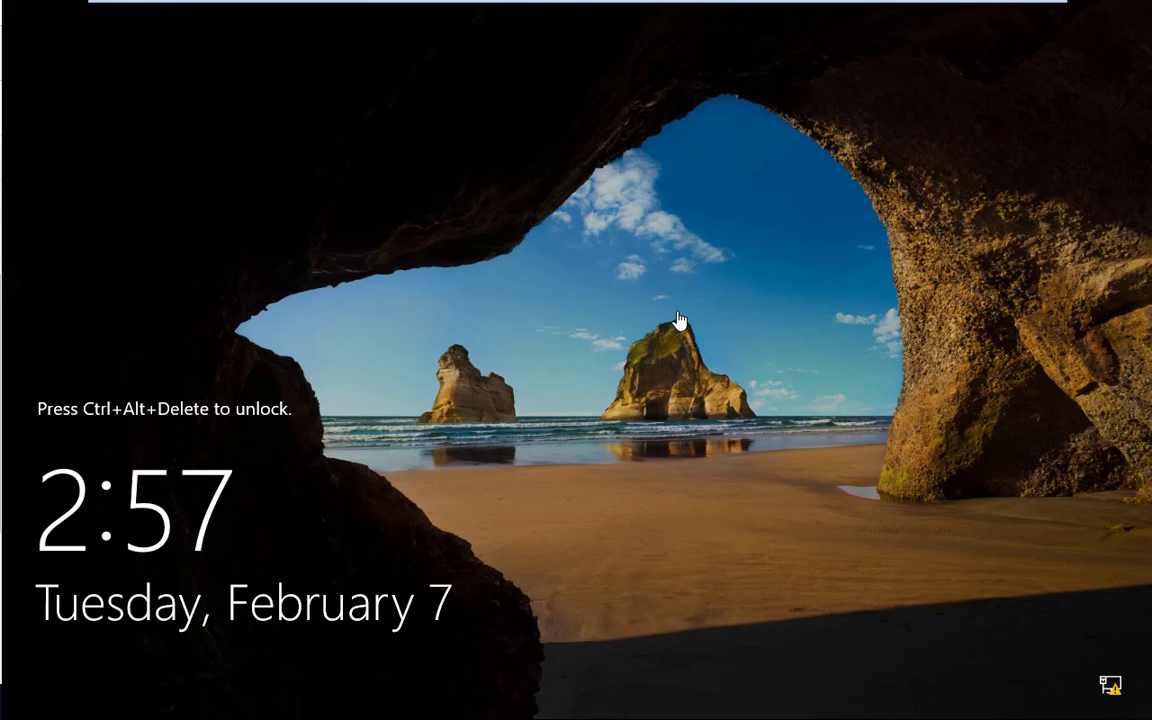
# After the reboot, press Ctrl+Alt+Delete at the lock screen to reach the GOPA\Administrator sign-in
pyautogui.hotkey('ctrl', 'alt', 'Delete')
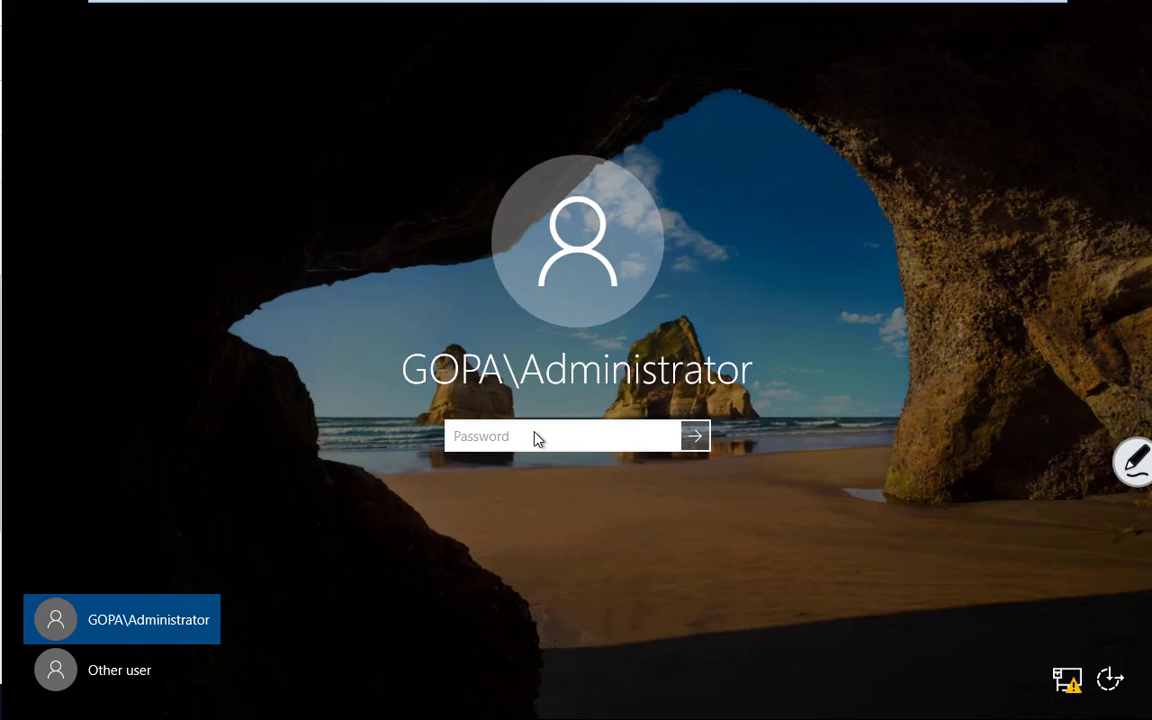
# Sign in as GOPA\Administrator with the account password
pyautogui.write('•')
pyautogui.press('BackSpace')
pyautogui.write('•')
pyautogui.press('Return')
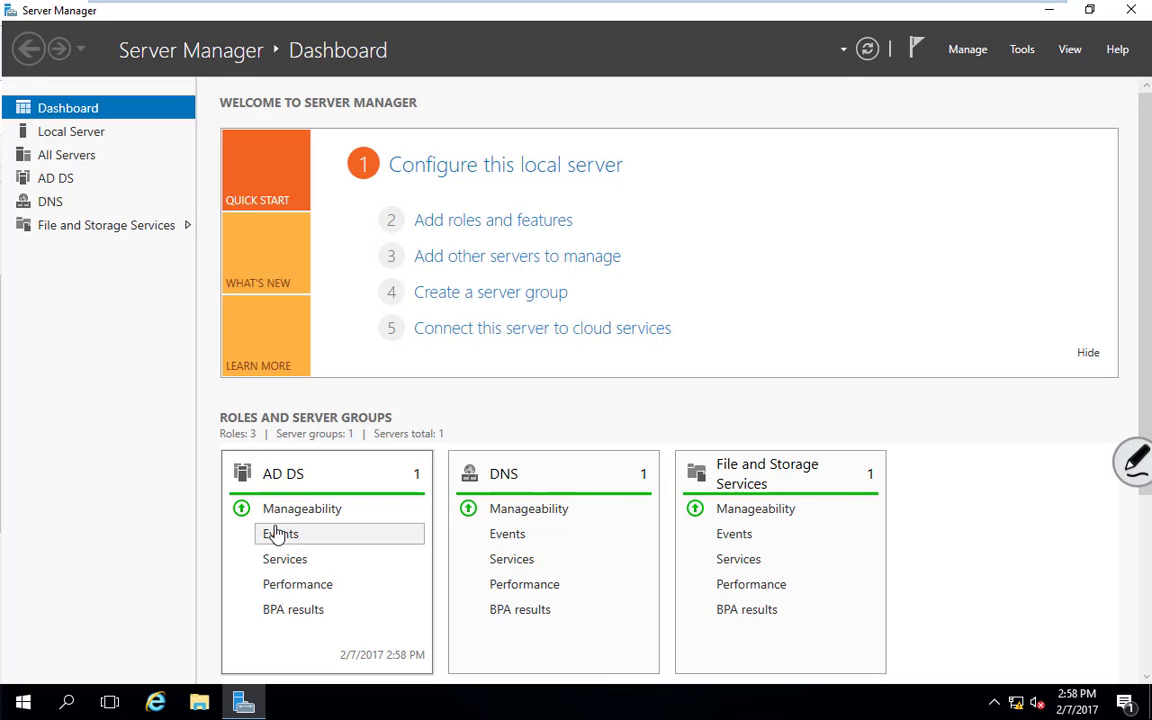
# Launch Active Directory Users and Computers from the Server Manager Tools menu
pyautogui.click(1021, 50)
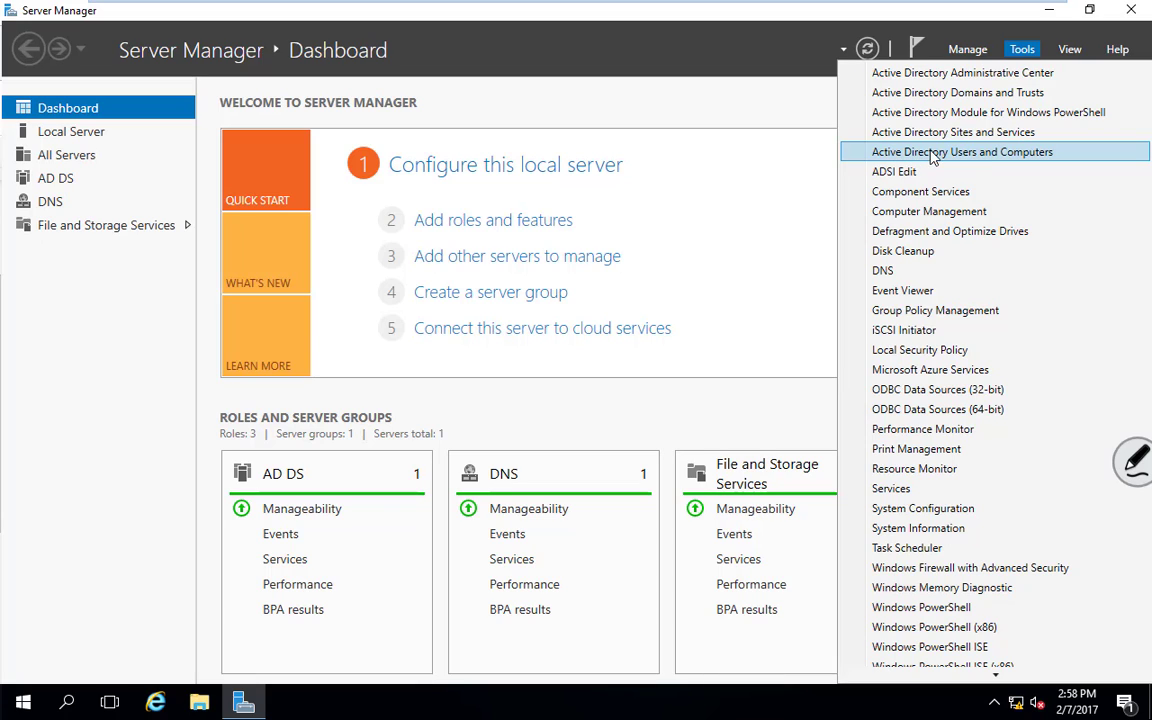
pyautogui.click(975, 156)
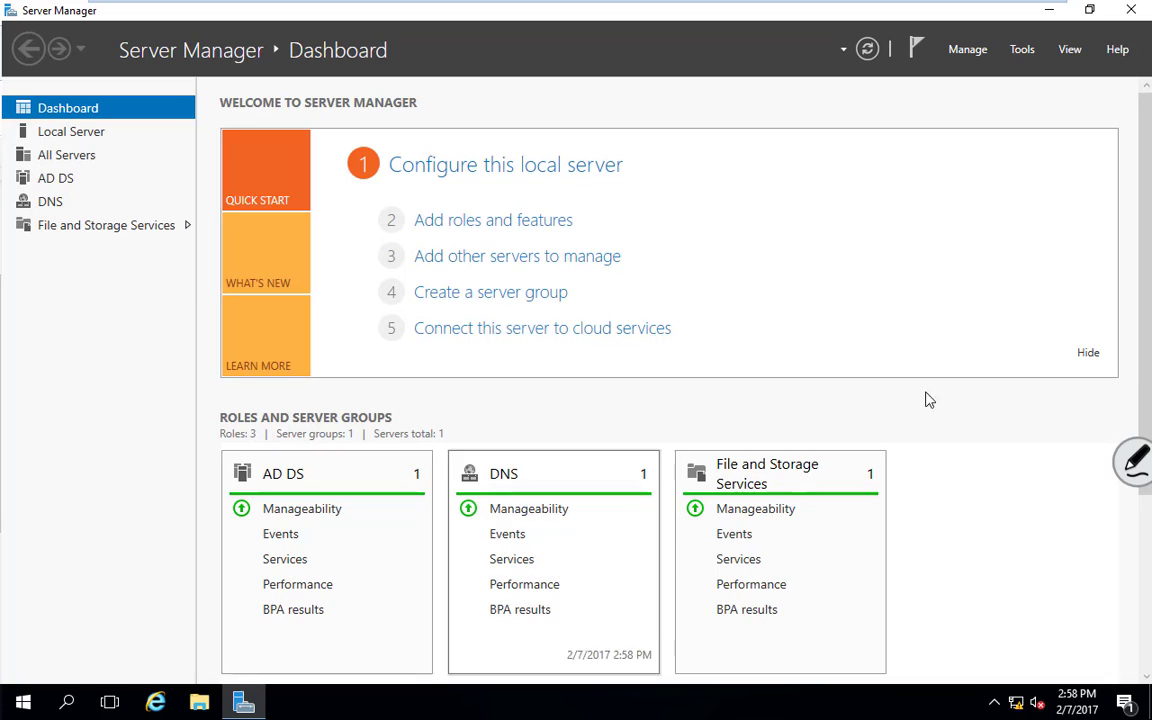
pyautogui.click(1022, 49)
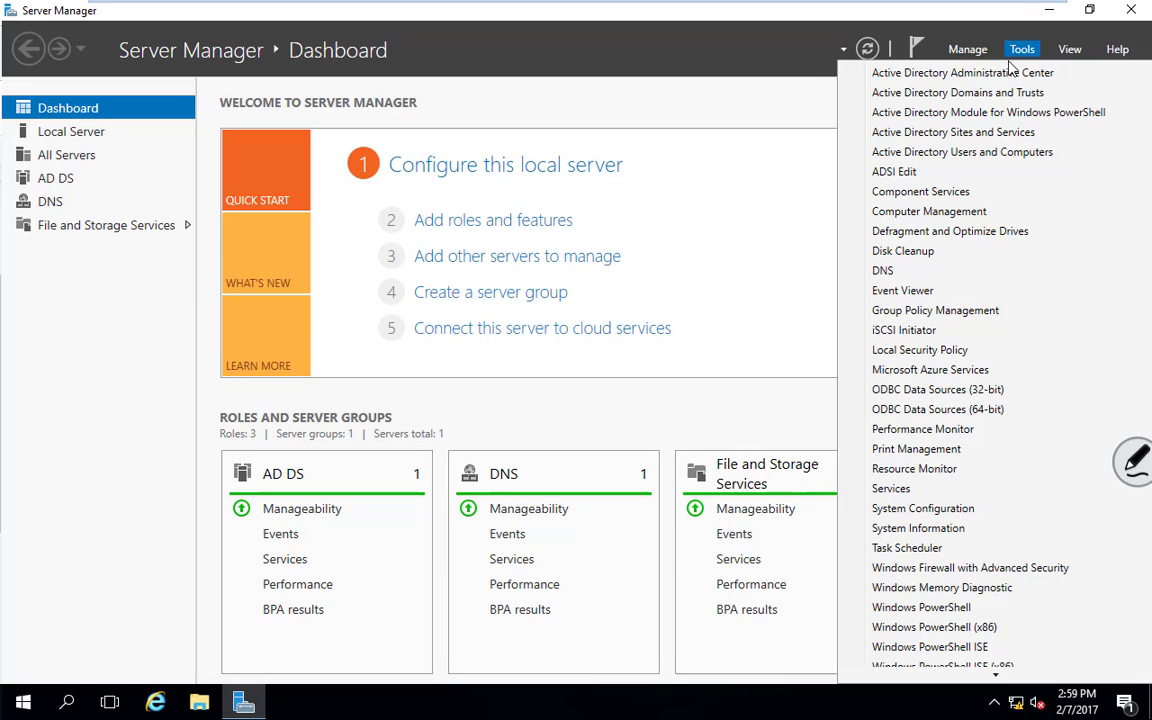
pyautogui.click(990, 155)
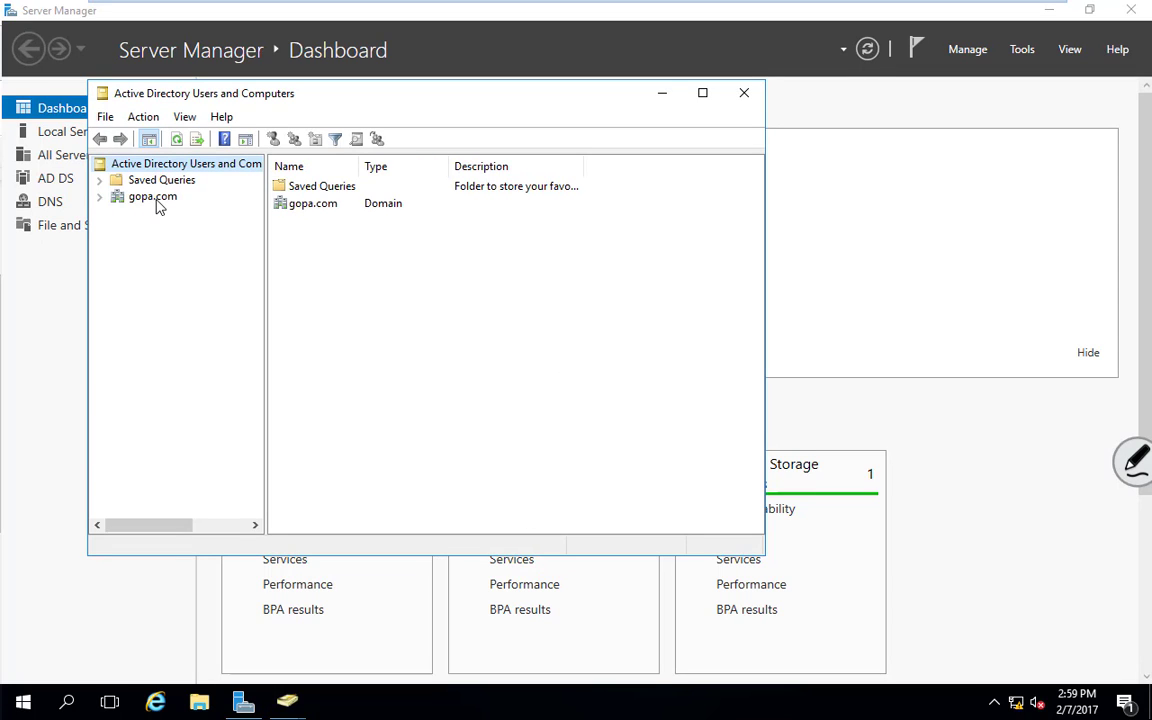
# Browse the gopa.com Users container with a widened Name column, selecting Administrator
pyautogui.click(155, 199)
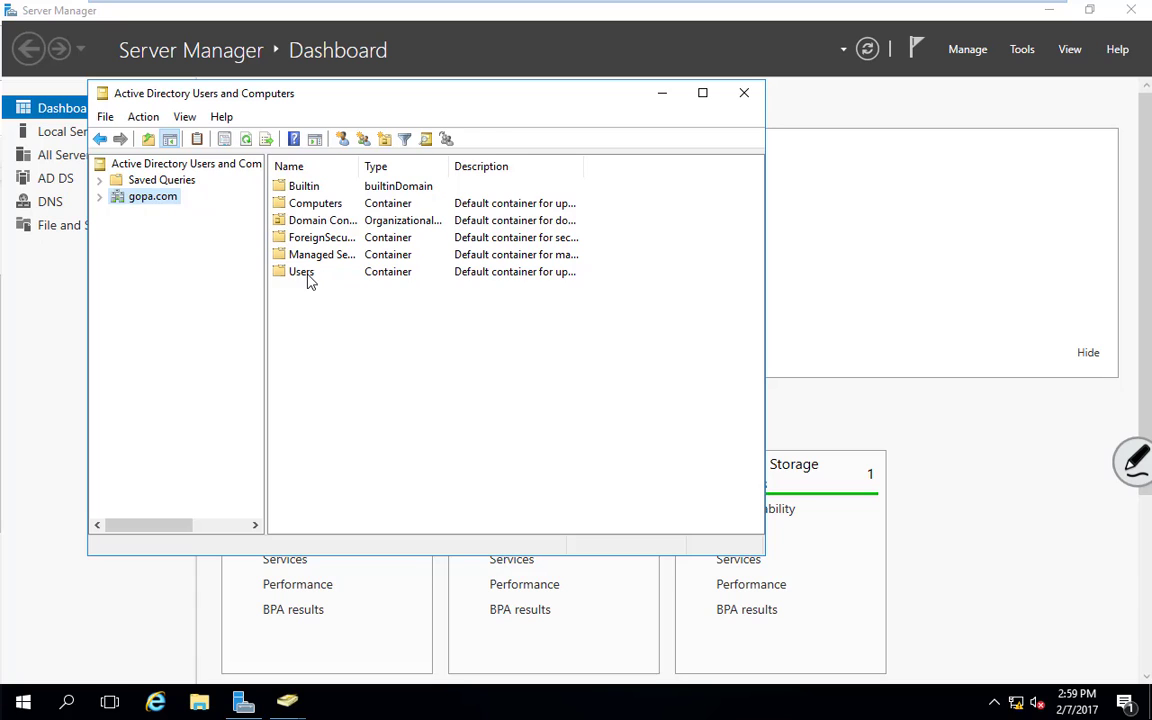
pyautogui.doubleClick(305, 275)
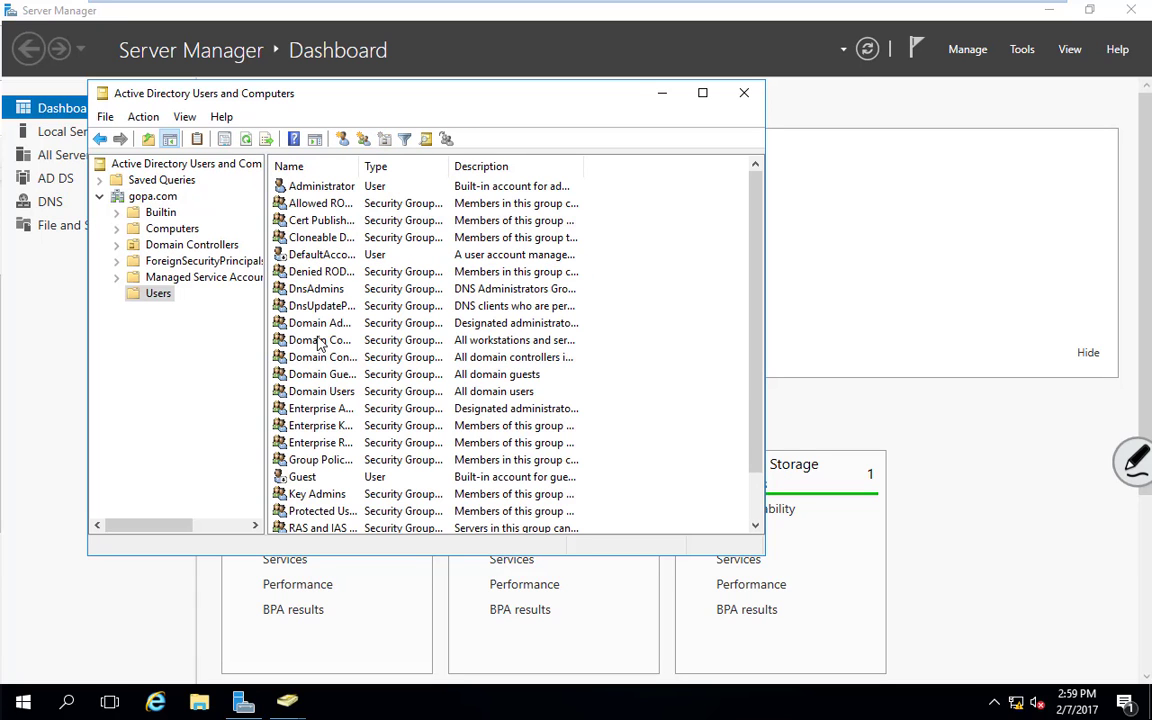
pyautogui.moveTo(360, 166); pyautogui.dragTo(424, 166)
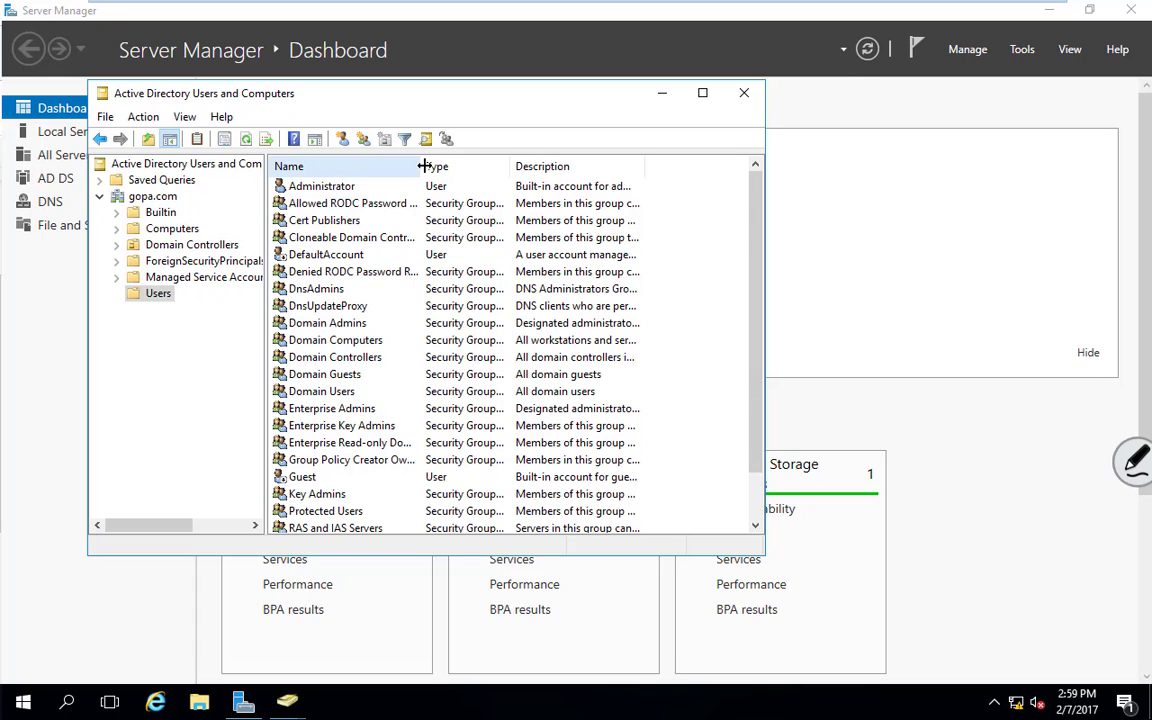
pyautogui.click(311, 189)
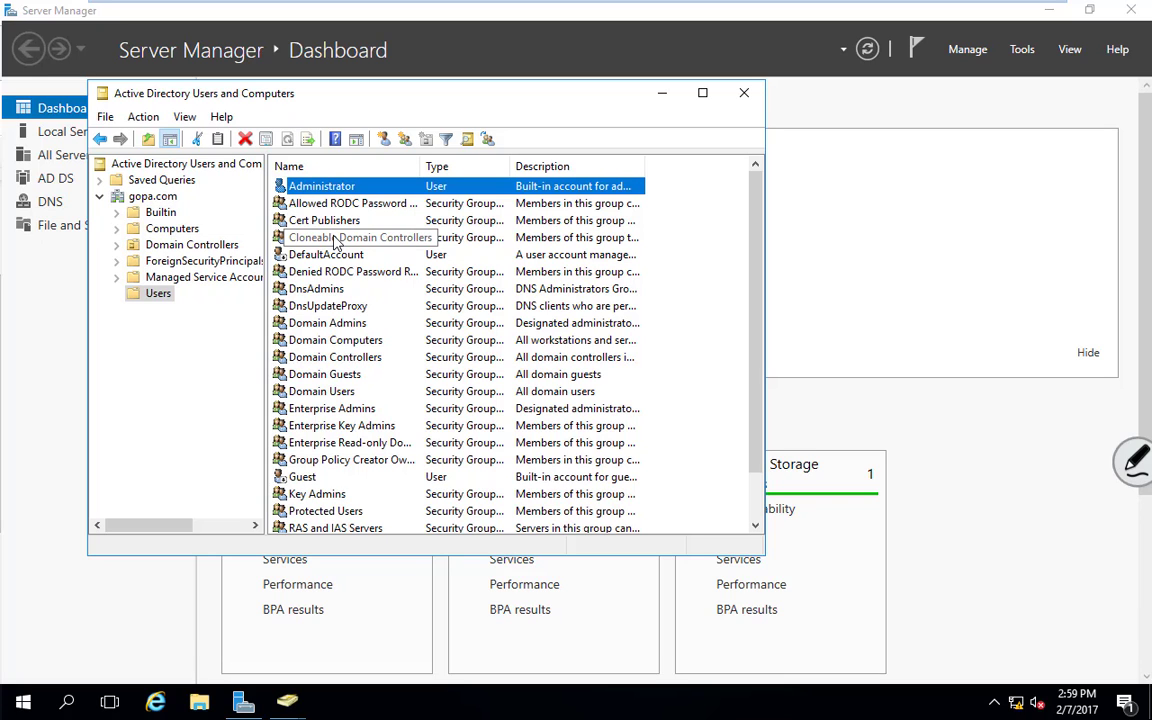
pyautogui.scroll(-1, 352, 337)
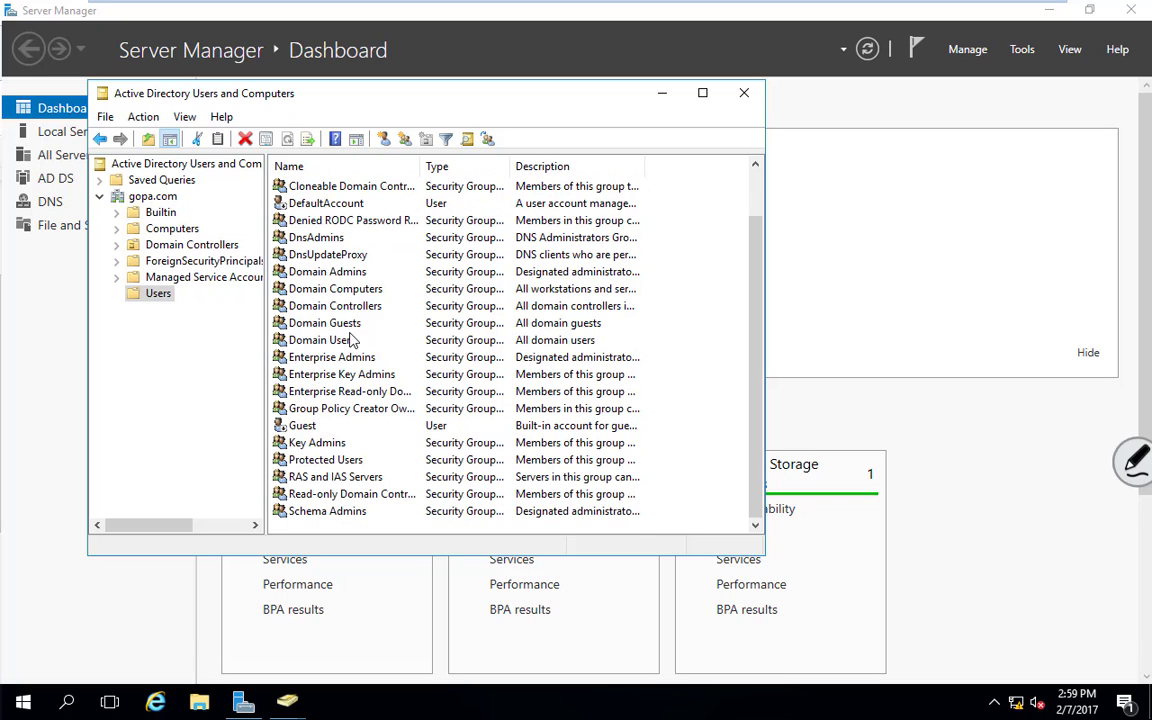
pyautogui.scroll(1, 350, 340)
pyautogui.scroll(-1, 350, 342)
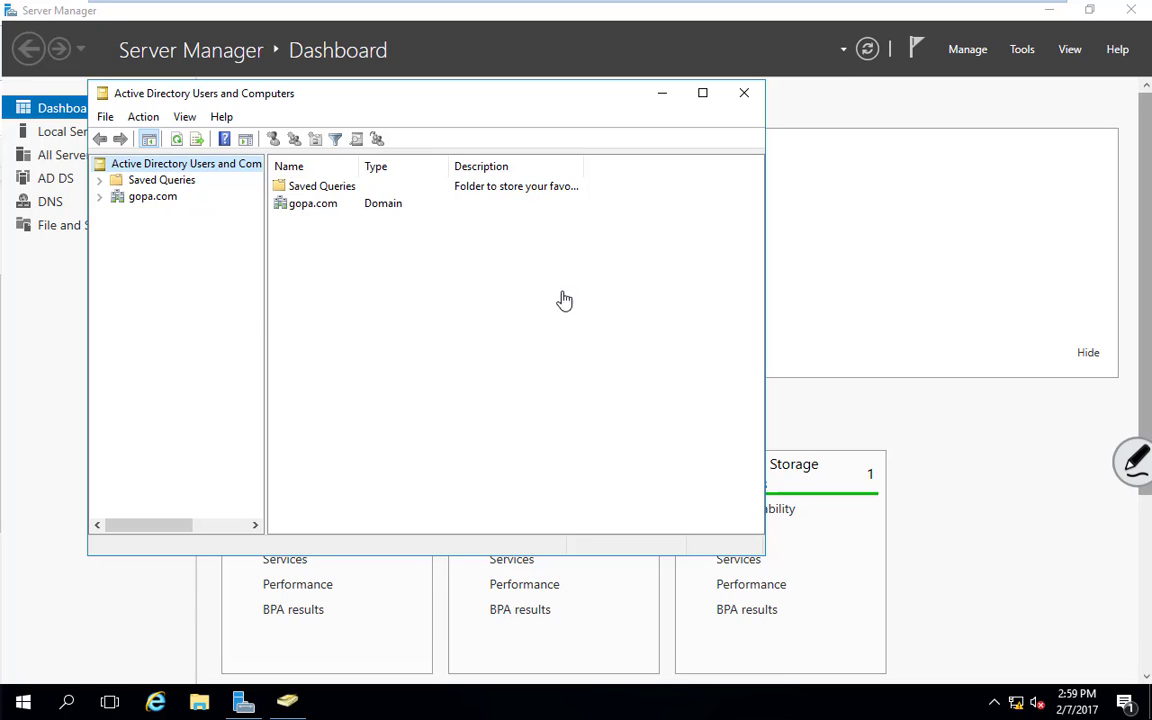
# Close ADUC and open DC2.vmx from the DC2 folder in VMware Workstation
pyautogui.click(744, 94)
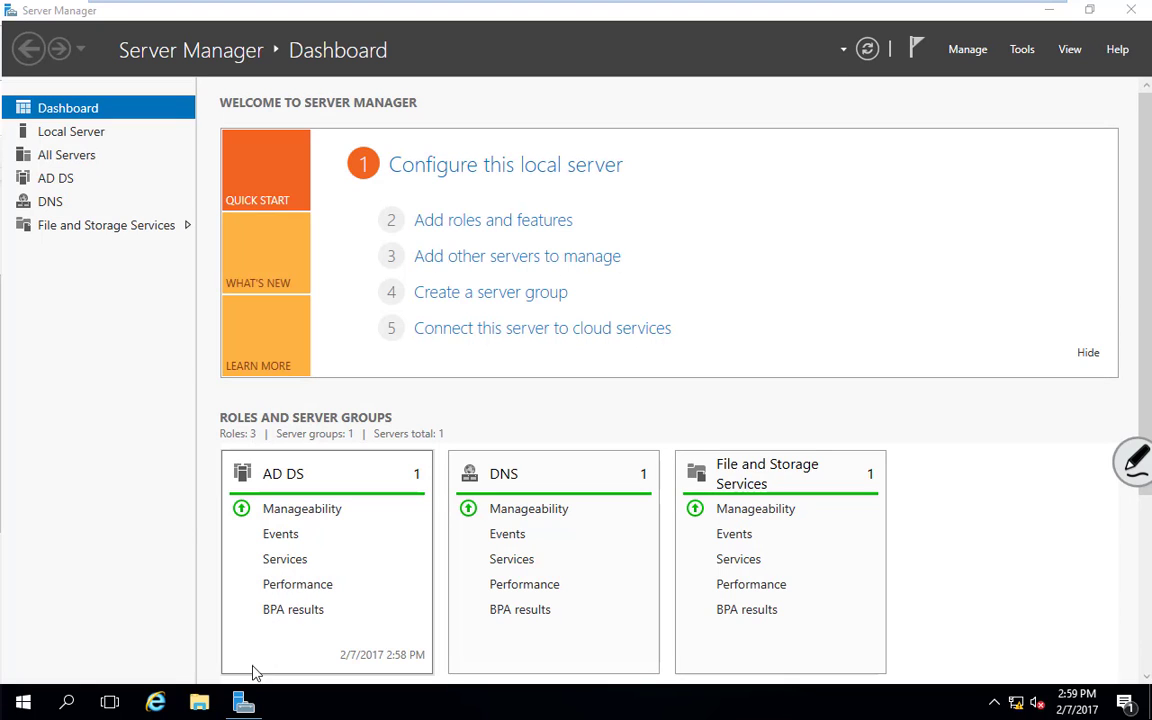
pyautogui.moveTo(190, 4)
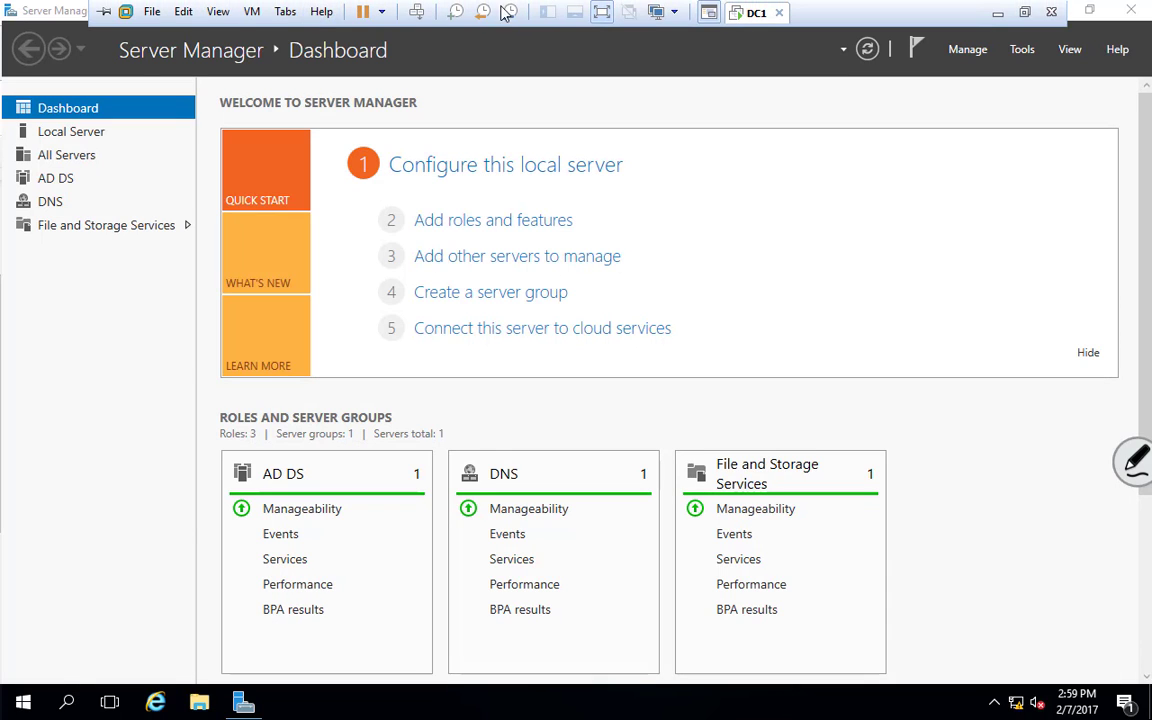
pyautogui.click(151, 12)
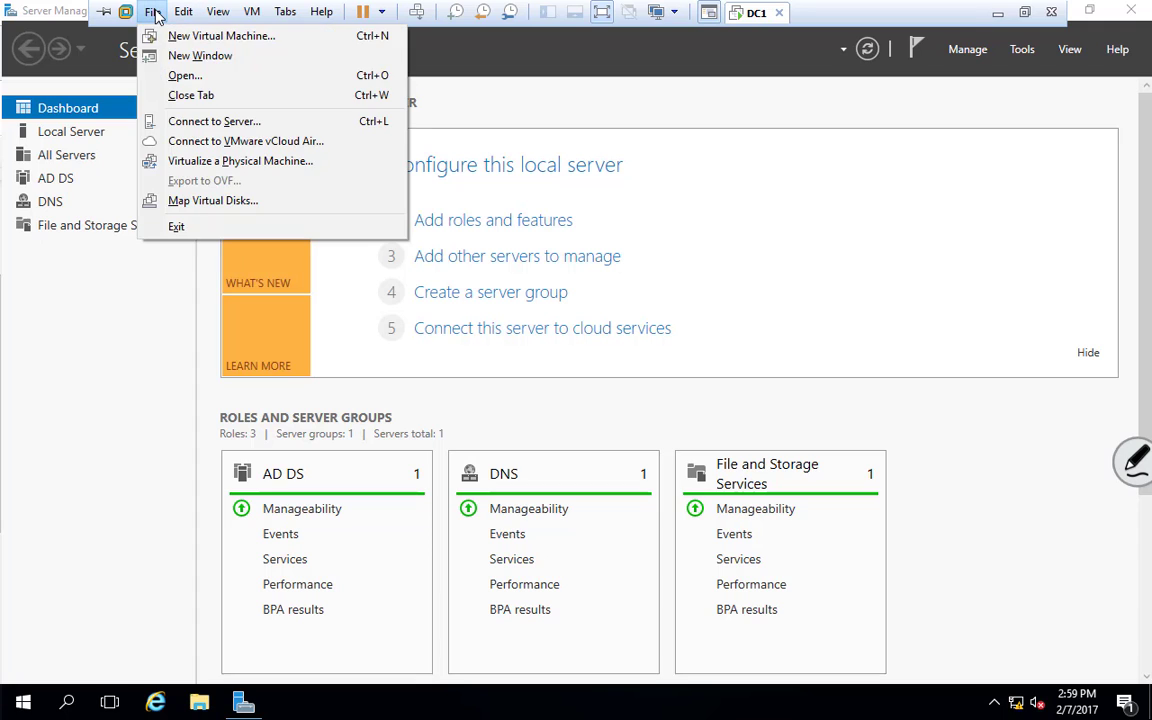
pyautogui.click(172, 76)
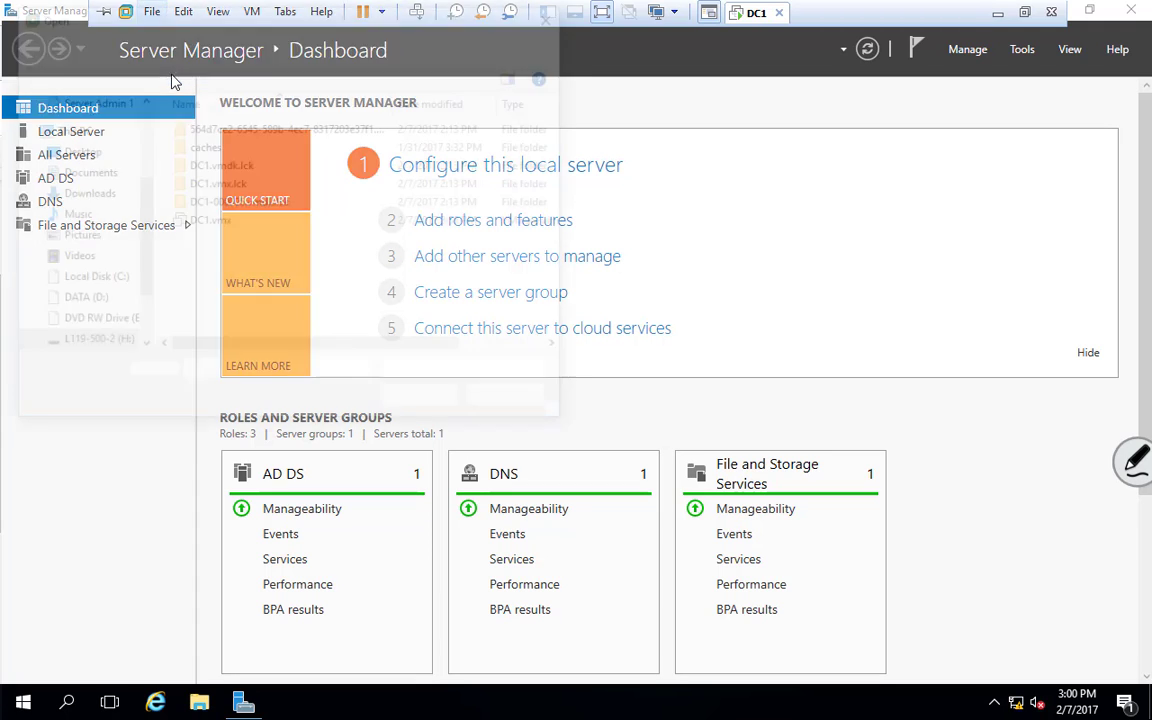
pyautogui.click(205, 45)
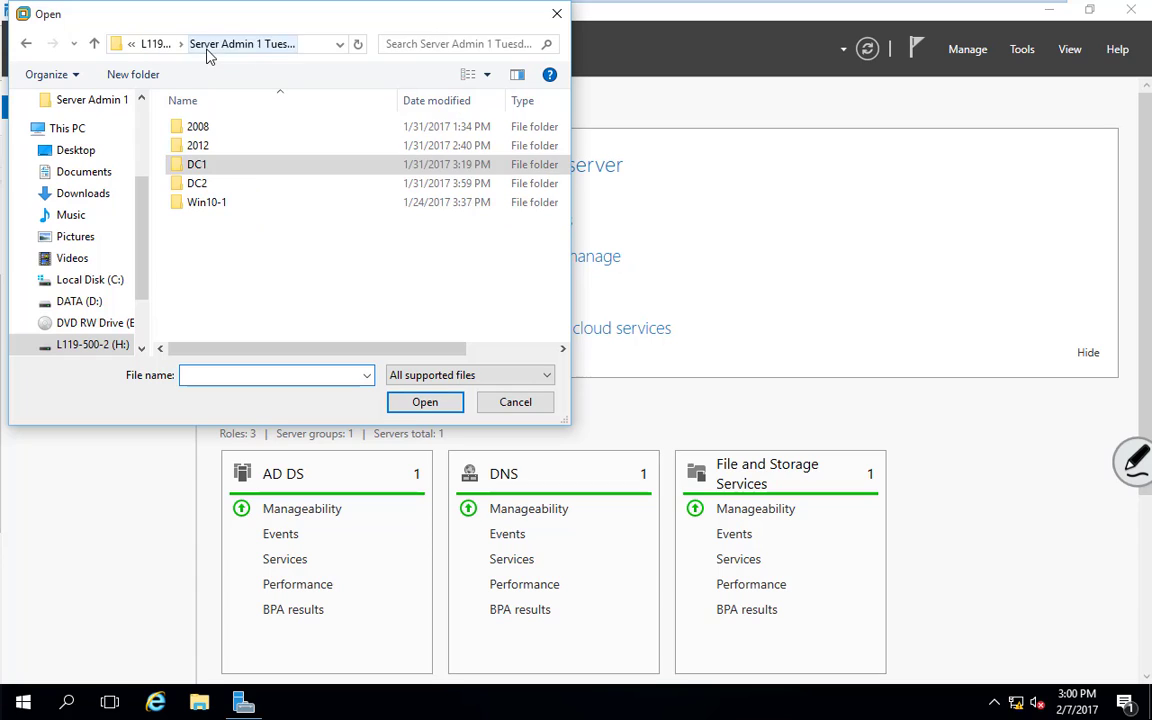
pyautogui.doubleClick(197, 183)
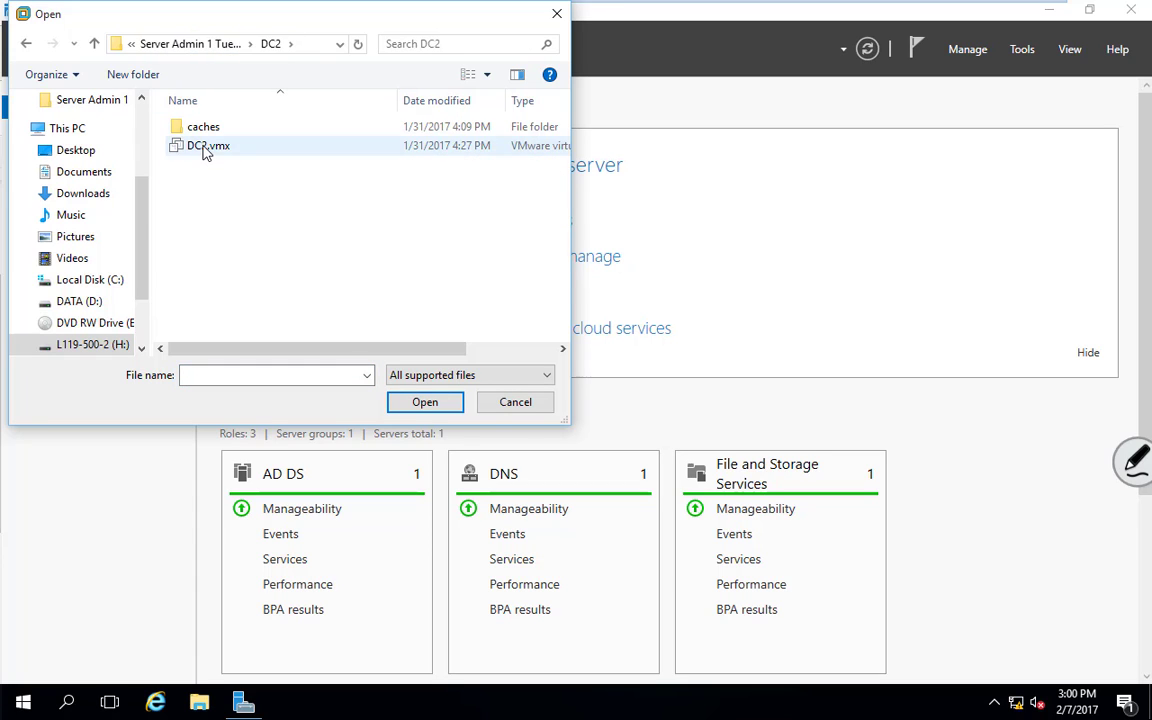
pyautogui.doubleClick(204, 147)
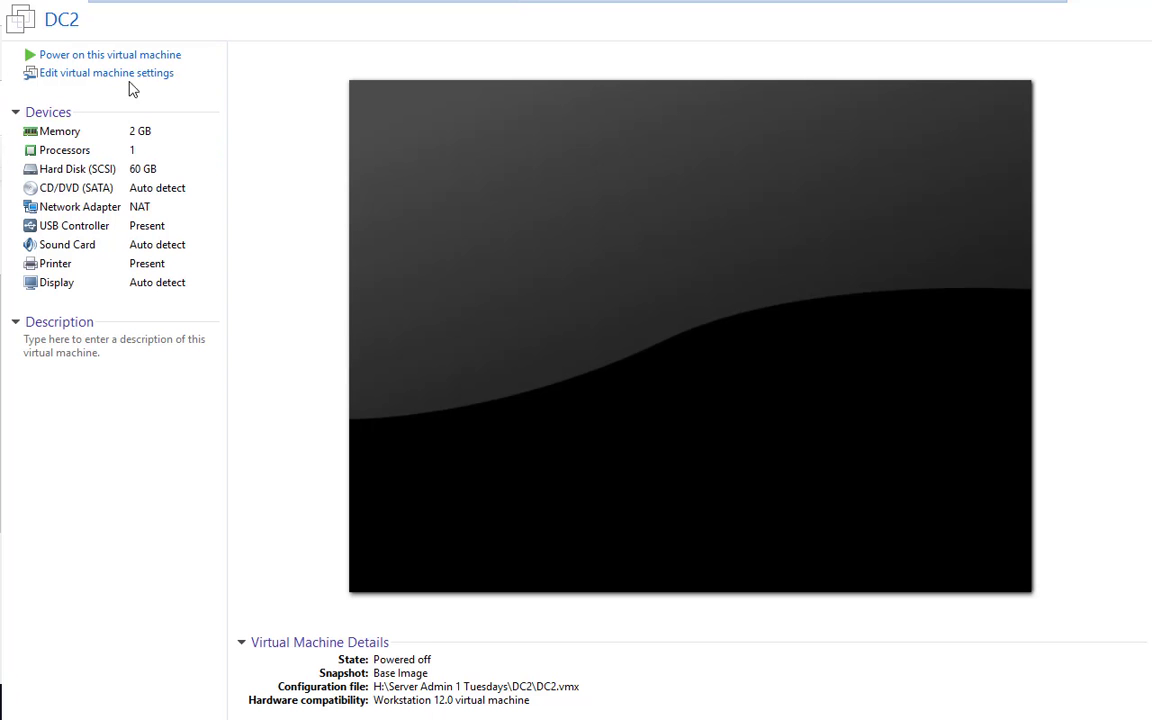
# Power on DC2 and sign in as Administrator with the account password
pyautogui.click(129, 58)
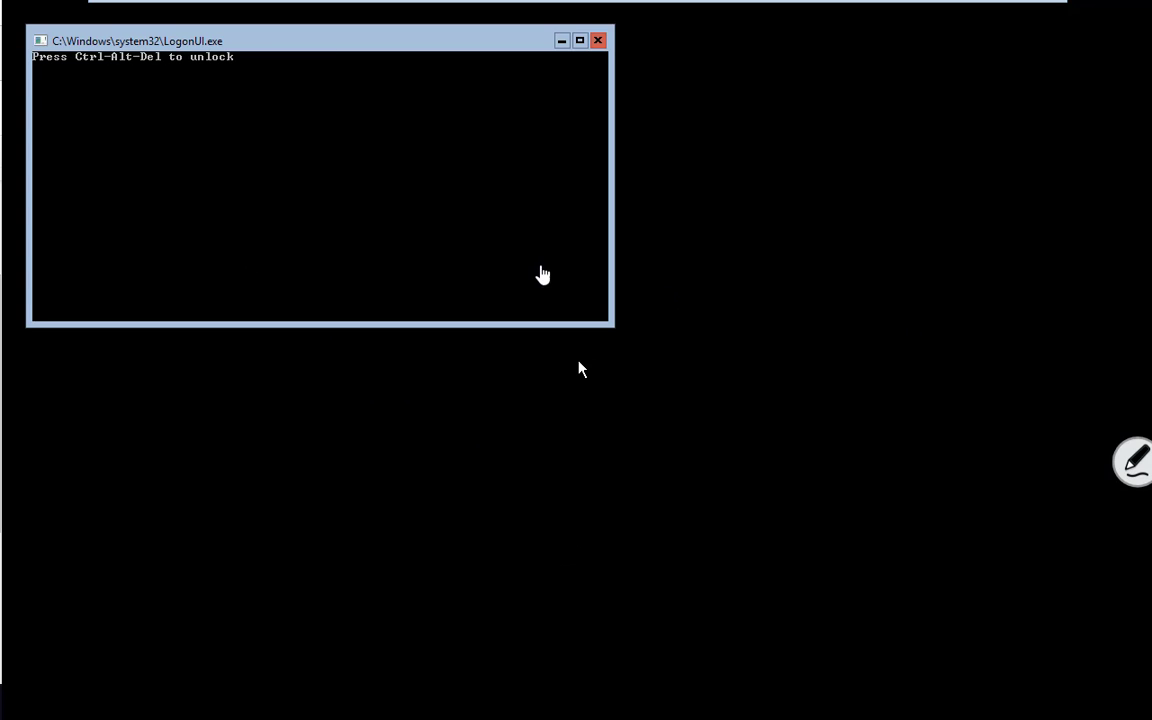
pyautogui.hotkey('ctrl', 'alt', 'Delete')
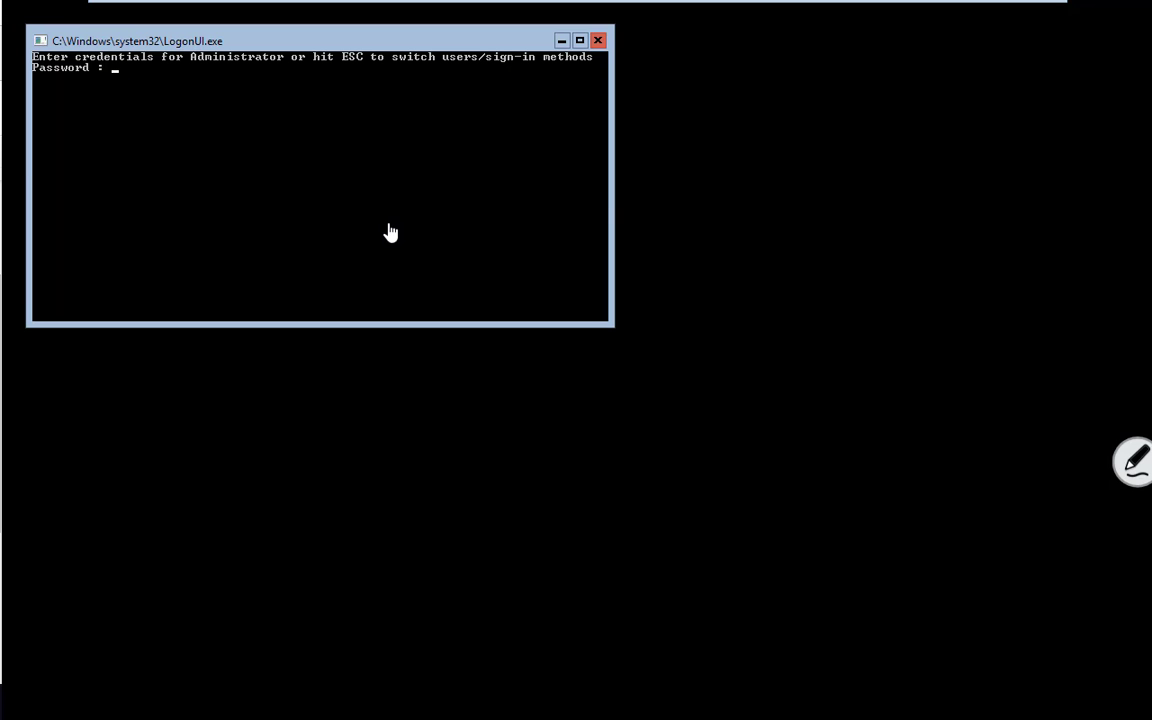
pyautogui.write('******')
pyautogui.press('Return')
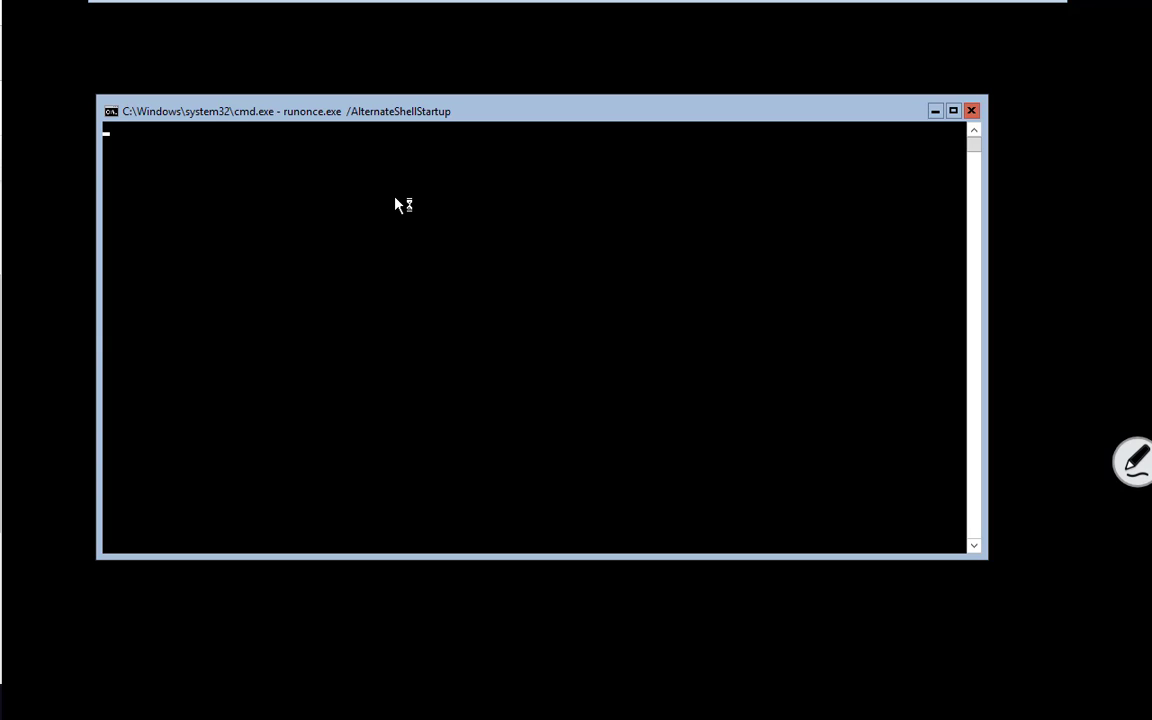